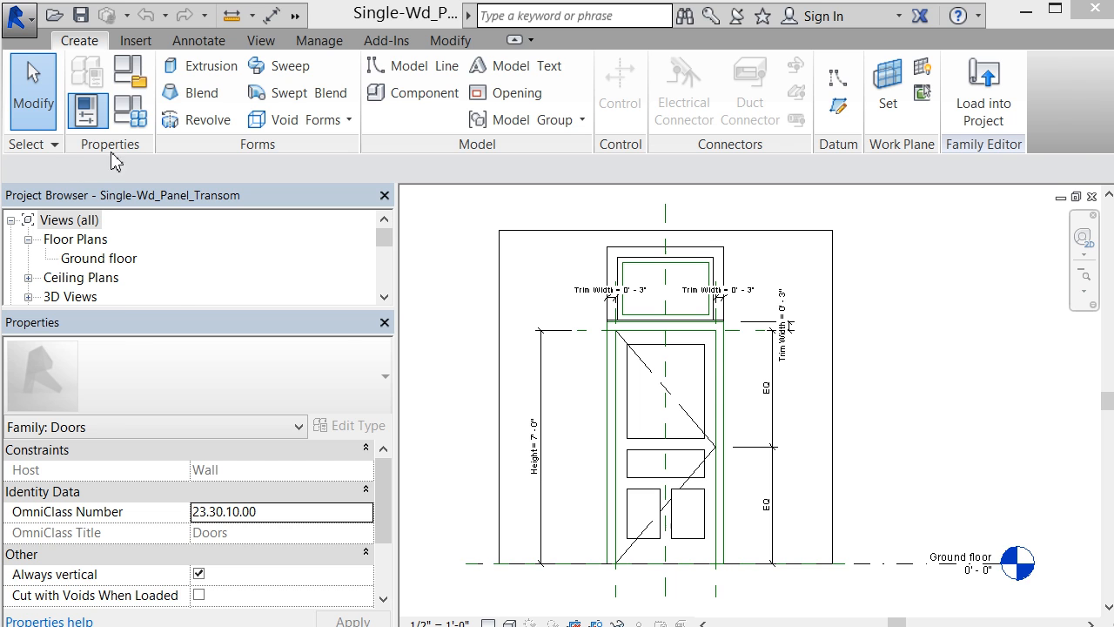
Step: Start adding a shared parameter to the door family and open the shared parameter file Door_2.txt for editing
click(124, 111)
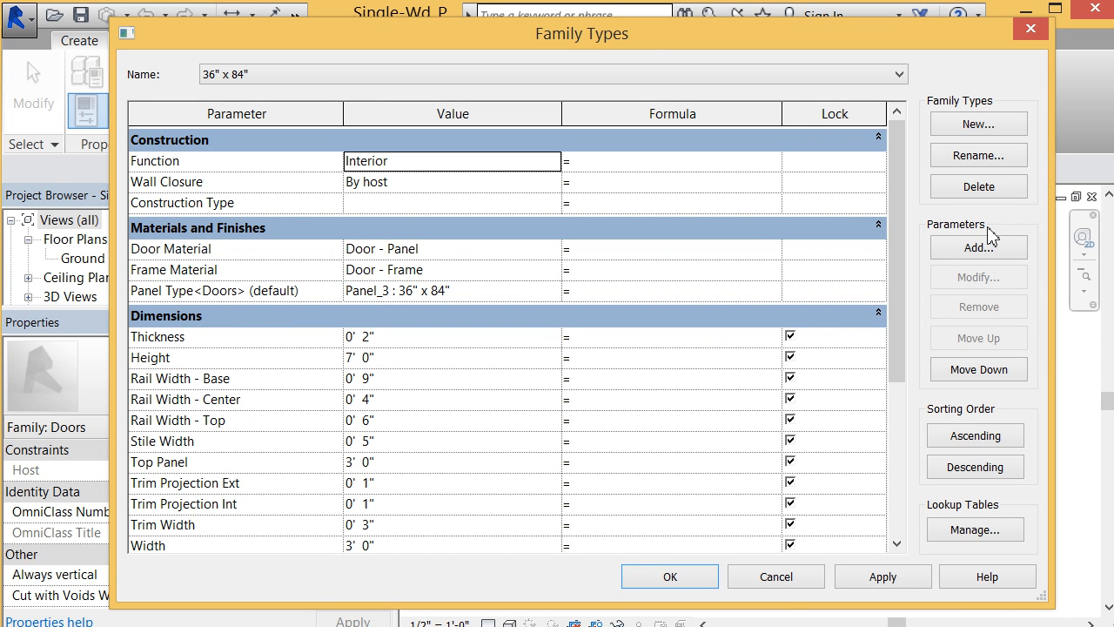
click(989, 252)
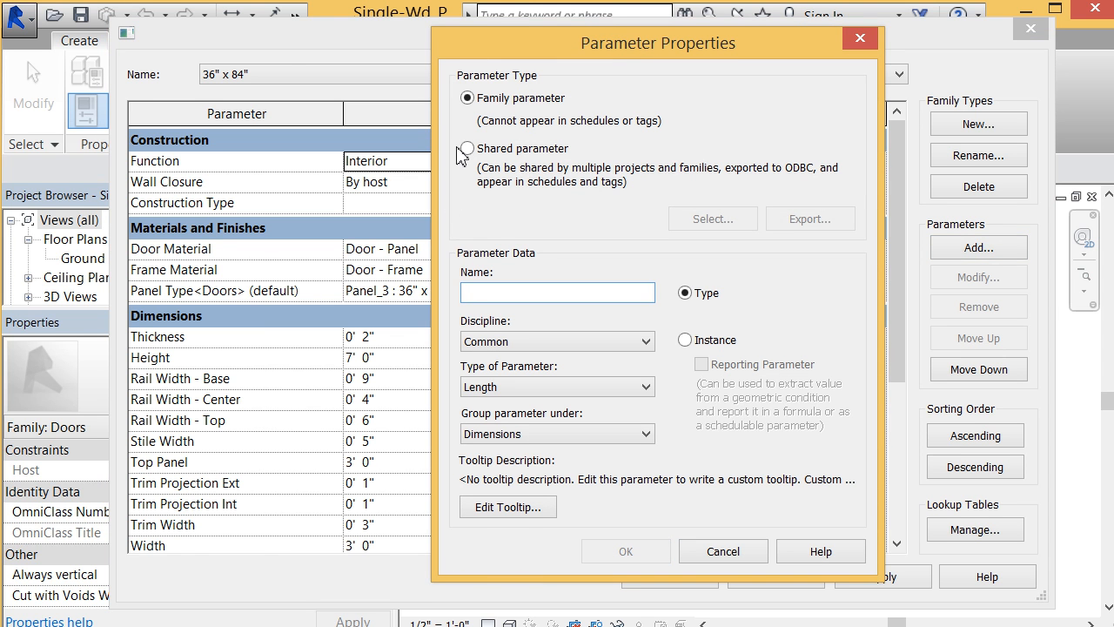
click(497, 155)
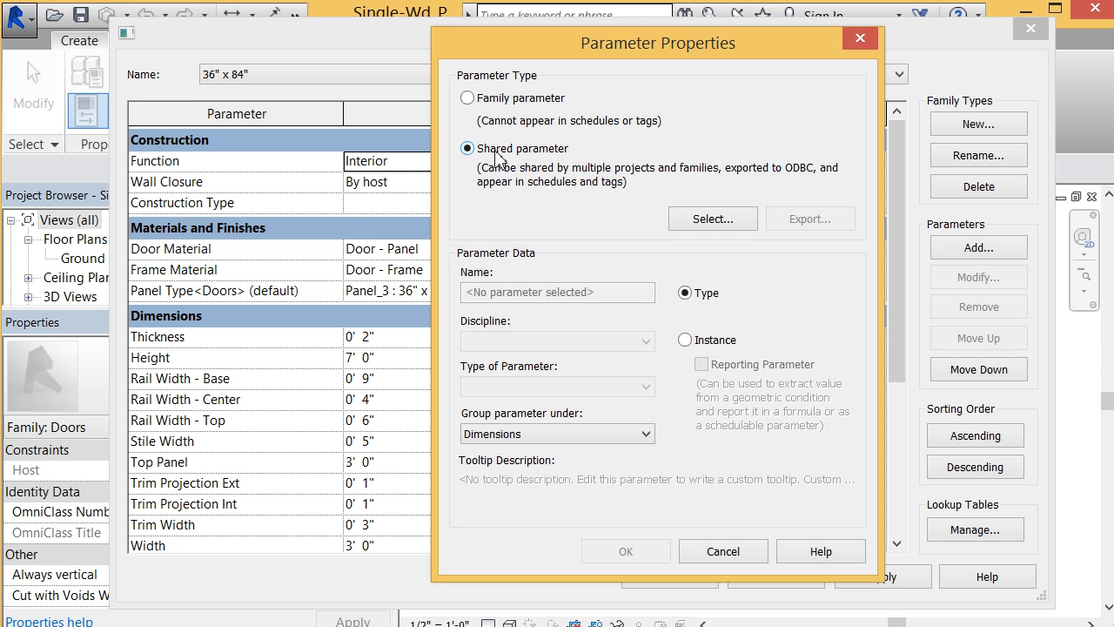
click(734, 223)
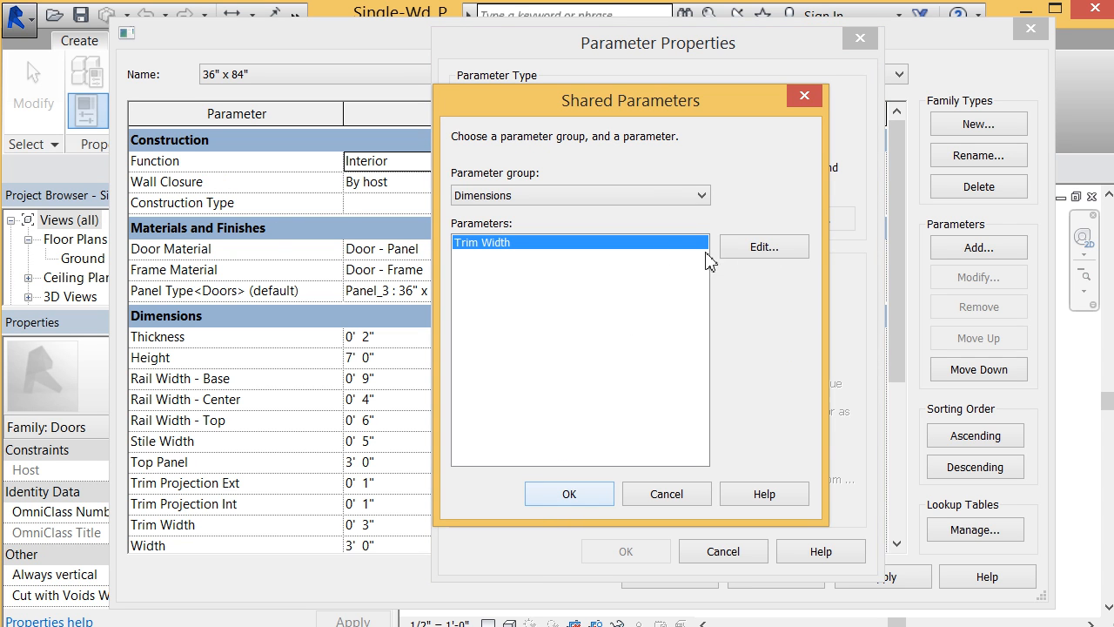
click(750, 248)
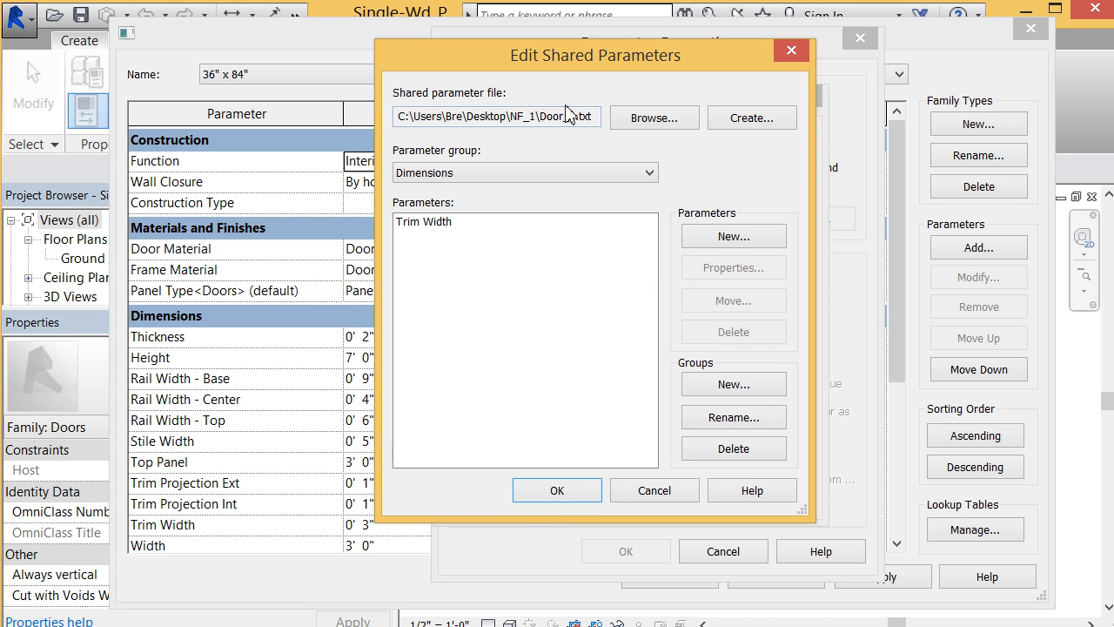
click(670, 118)
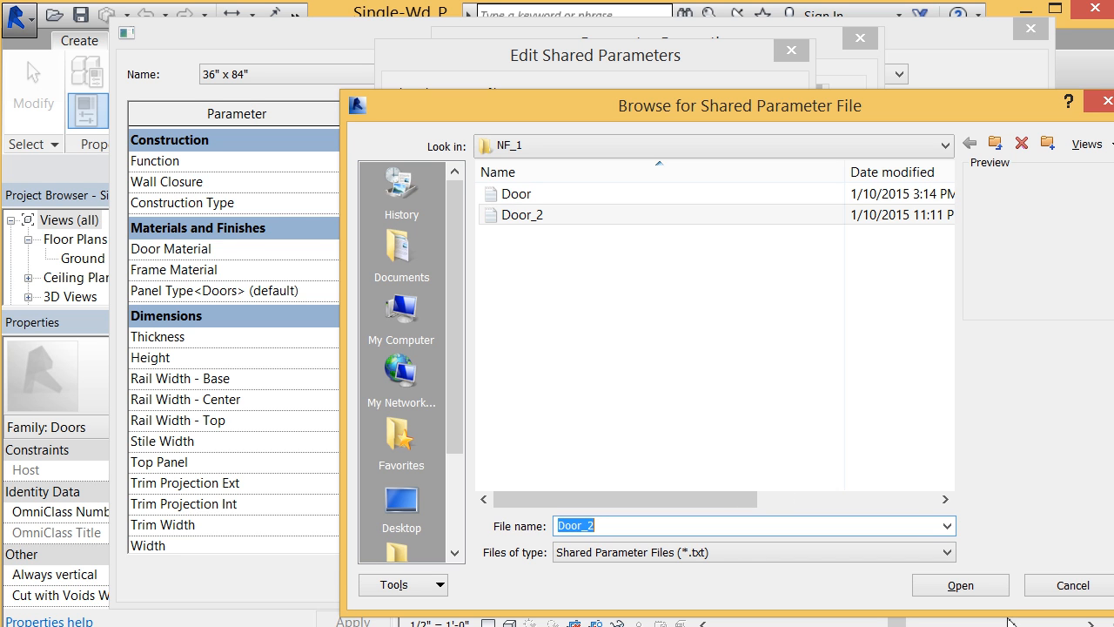
click(1054, 590)
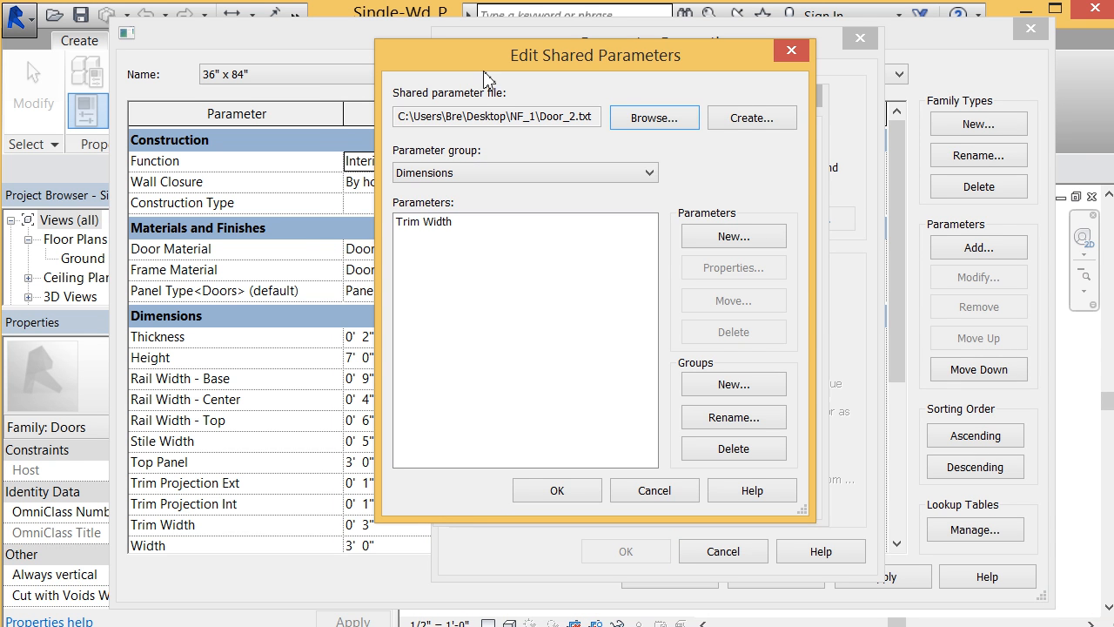
Step: Create a parameter group named Materials and Finishes in the shared parameter file
click(517, 178)
click(517, 178)
click(772, 401)
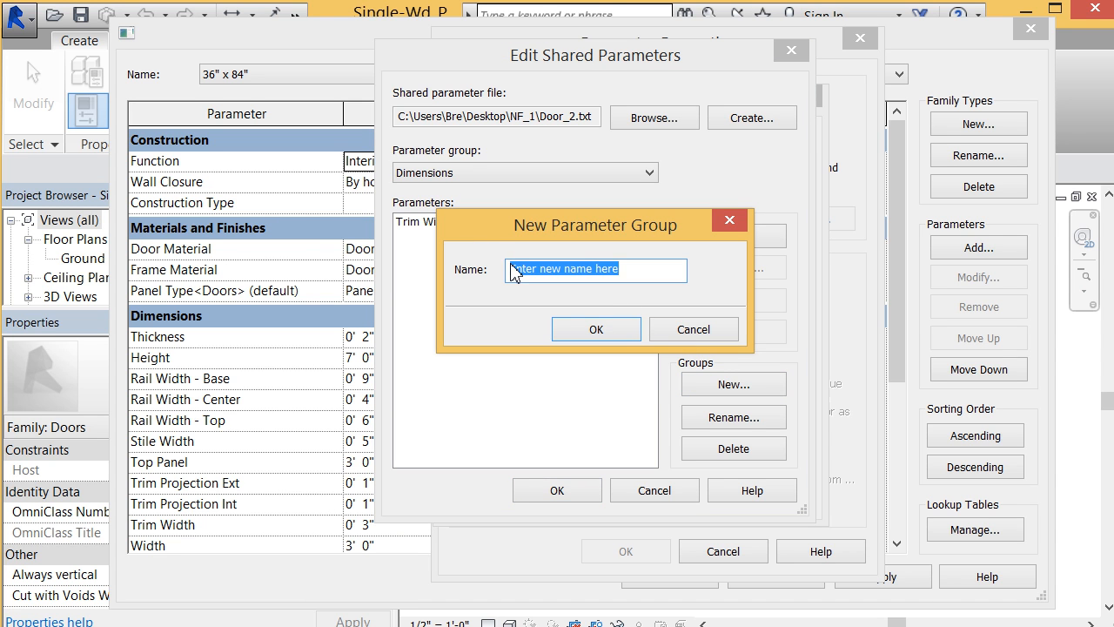
text(Na)
text(terials and Finish)
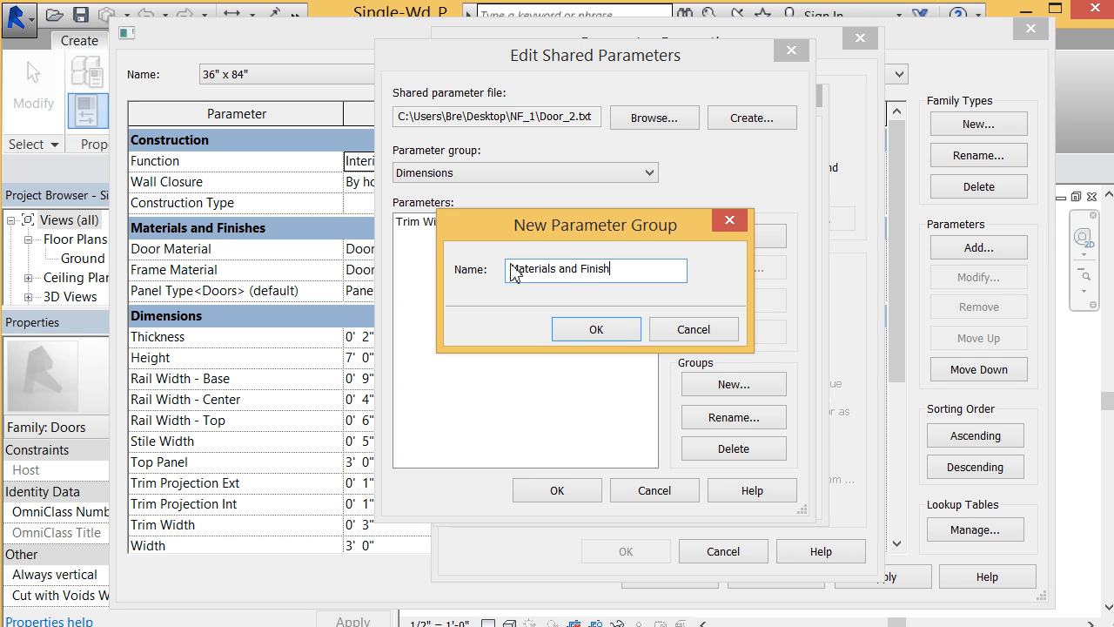
text(es)
click(574, 329)
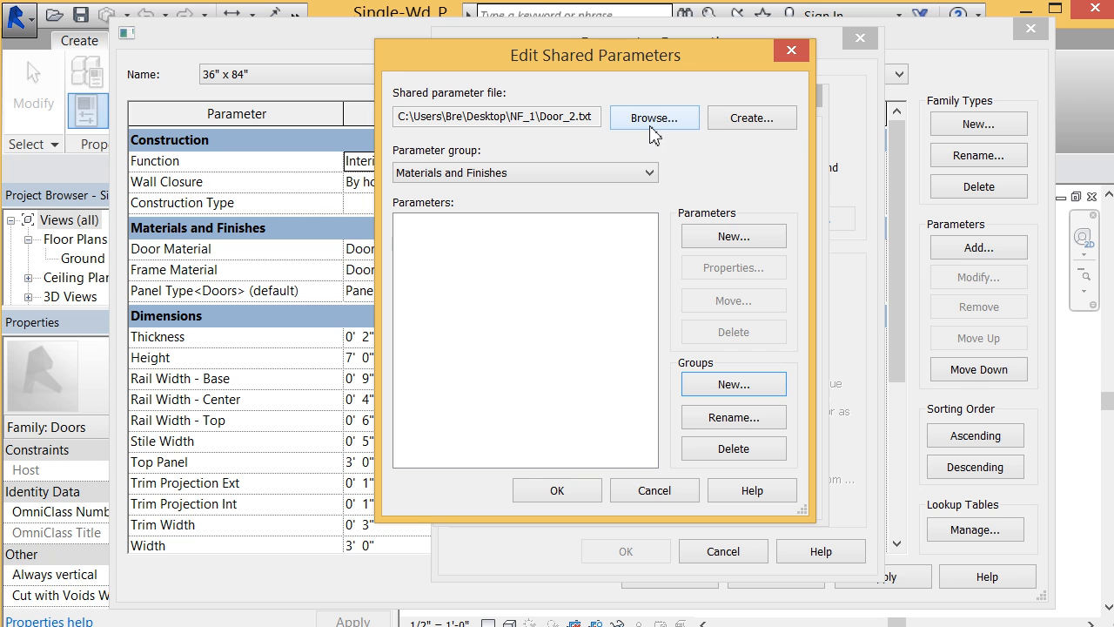
Step: Create an Integer shared parameter named "No. of panels" in the Materials and Finishes group and save the edits
click(739, 236)
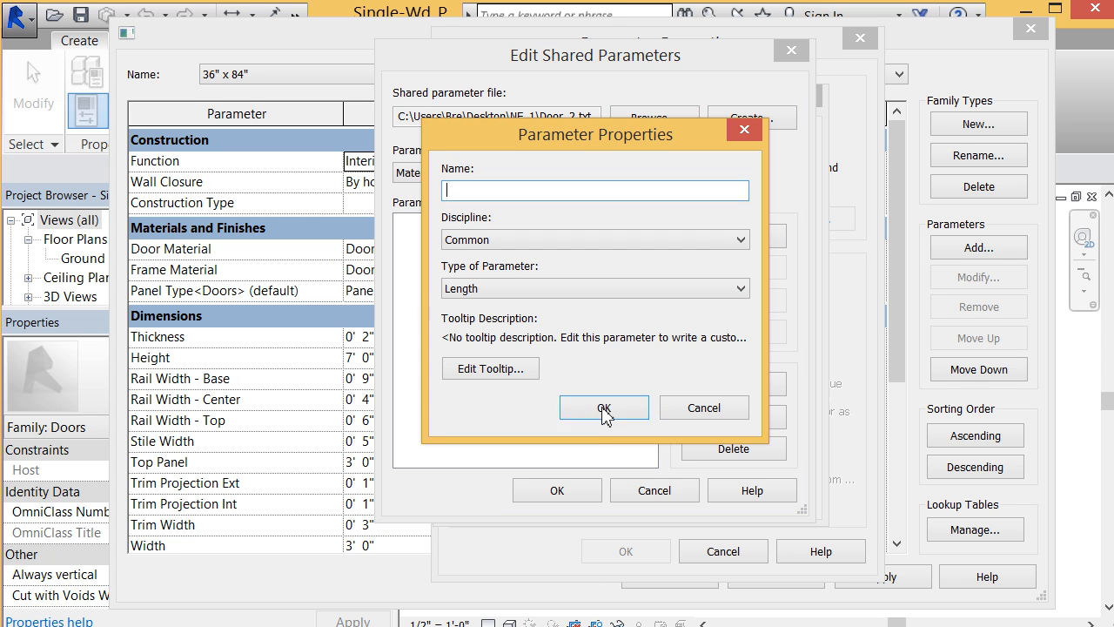
text(No. of pn)
click(604, 291)
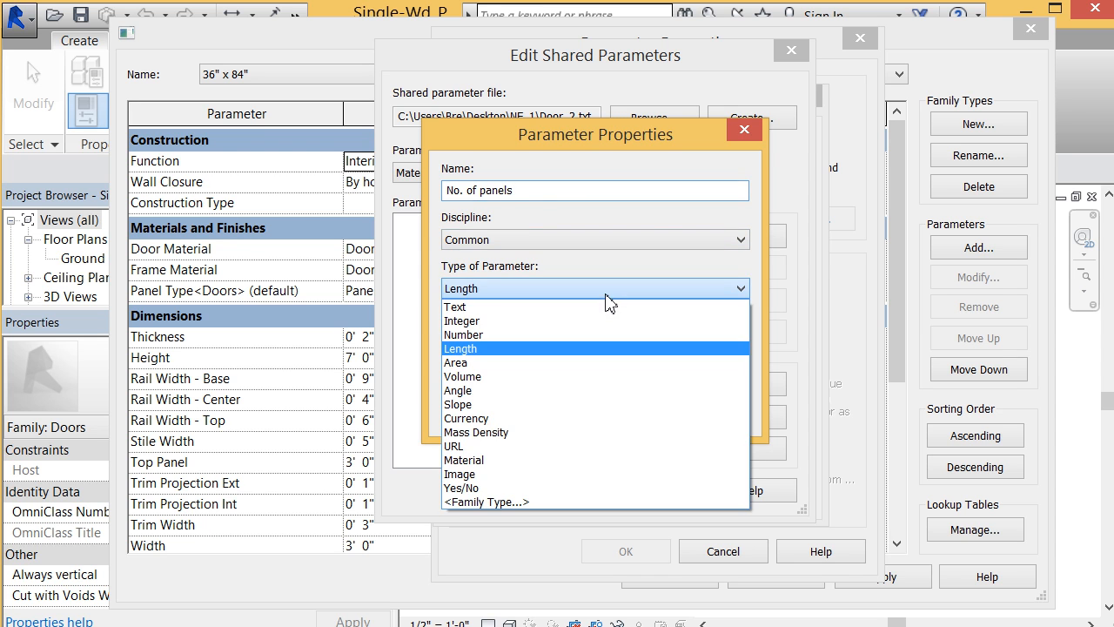
click(597, 321)
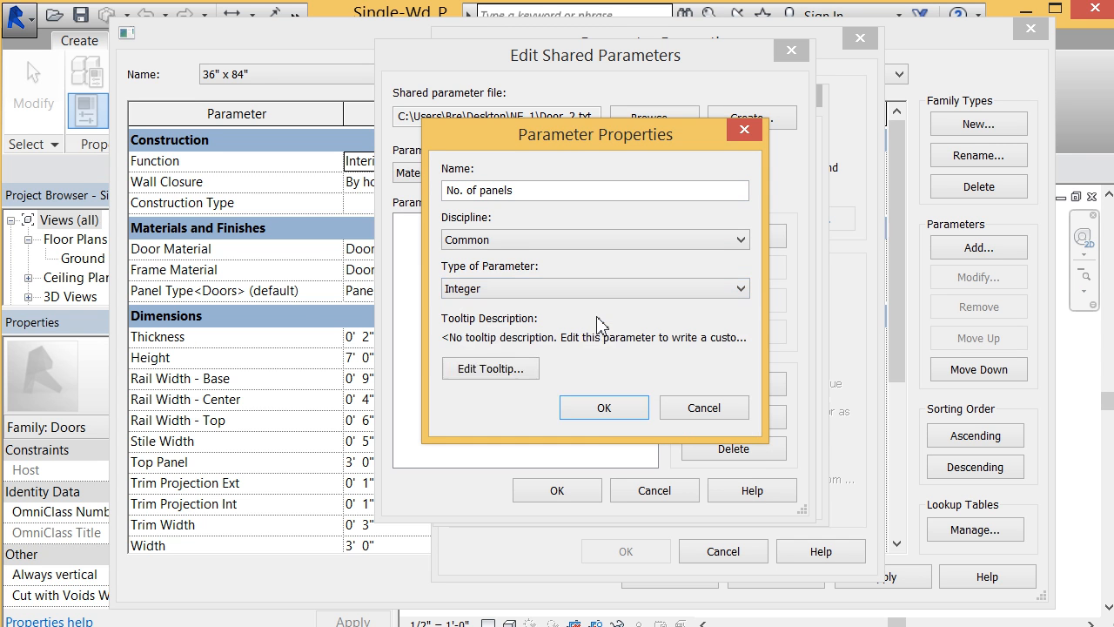
click(604, 409)
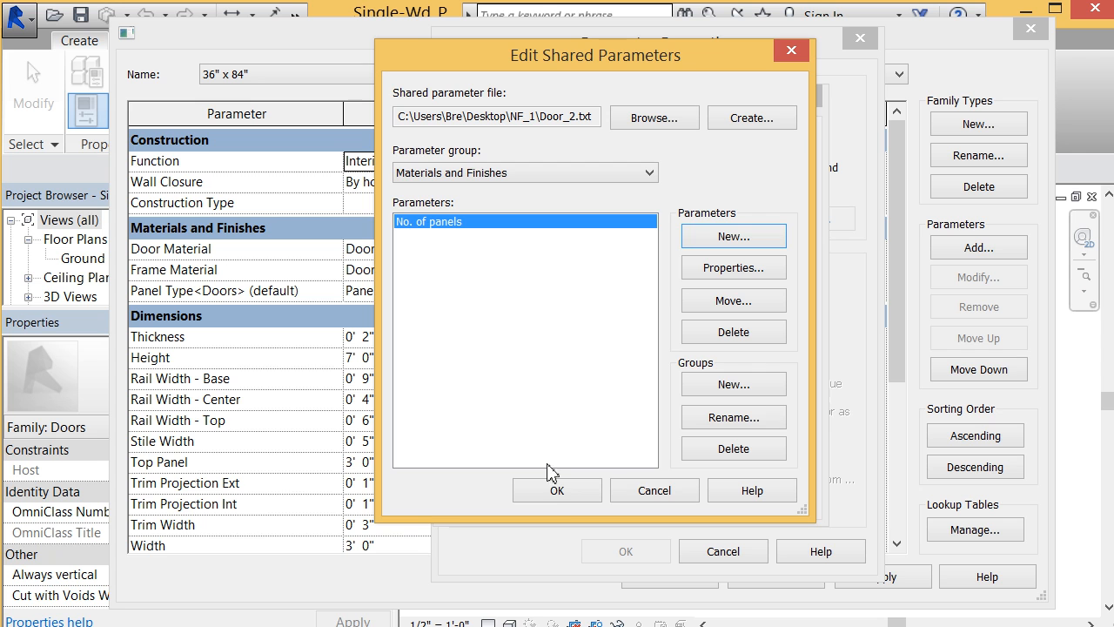
click(573, 494)
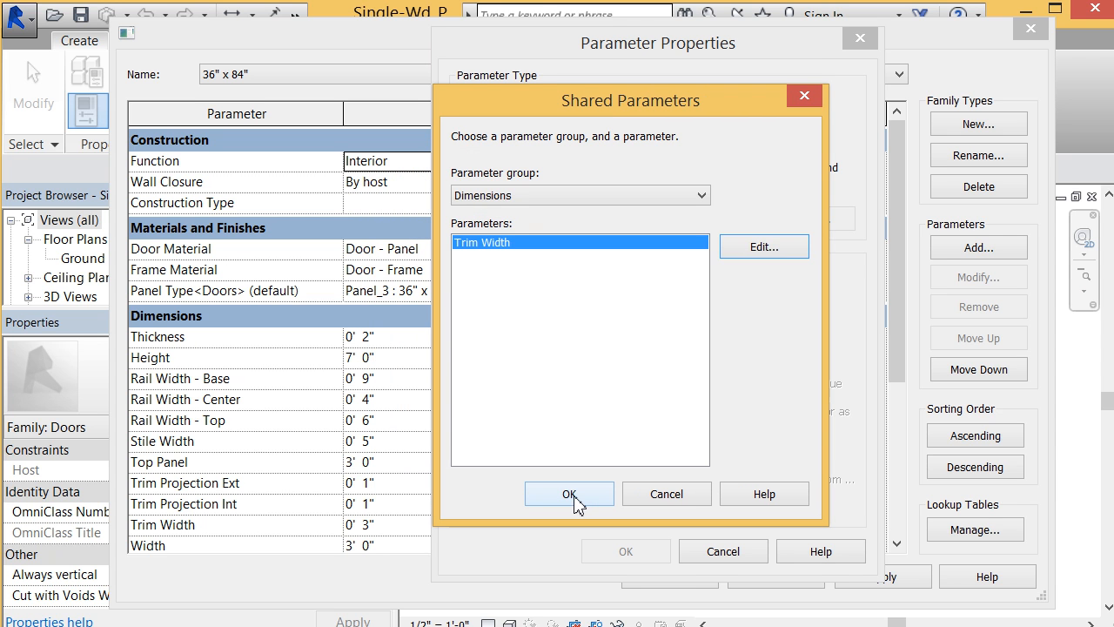
Step: Choose No. of panels from the Materials and Finishes group and add it to the family as an instance parameter
click(567, 197)
click(572, 227)
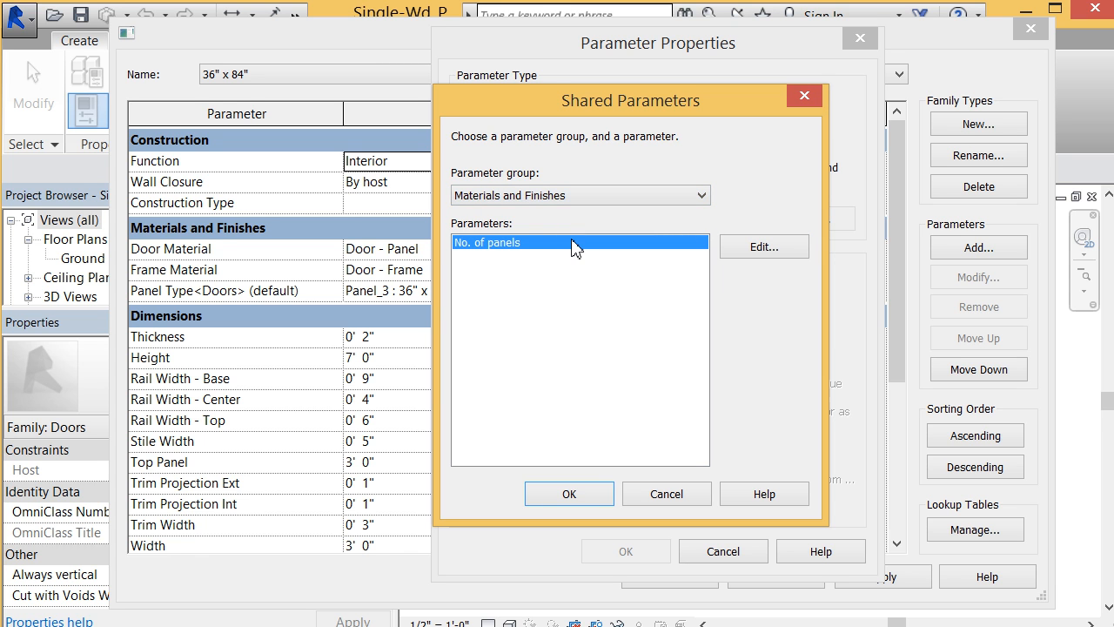
click(568, 494)
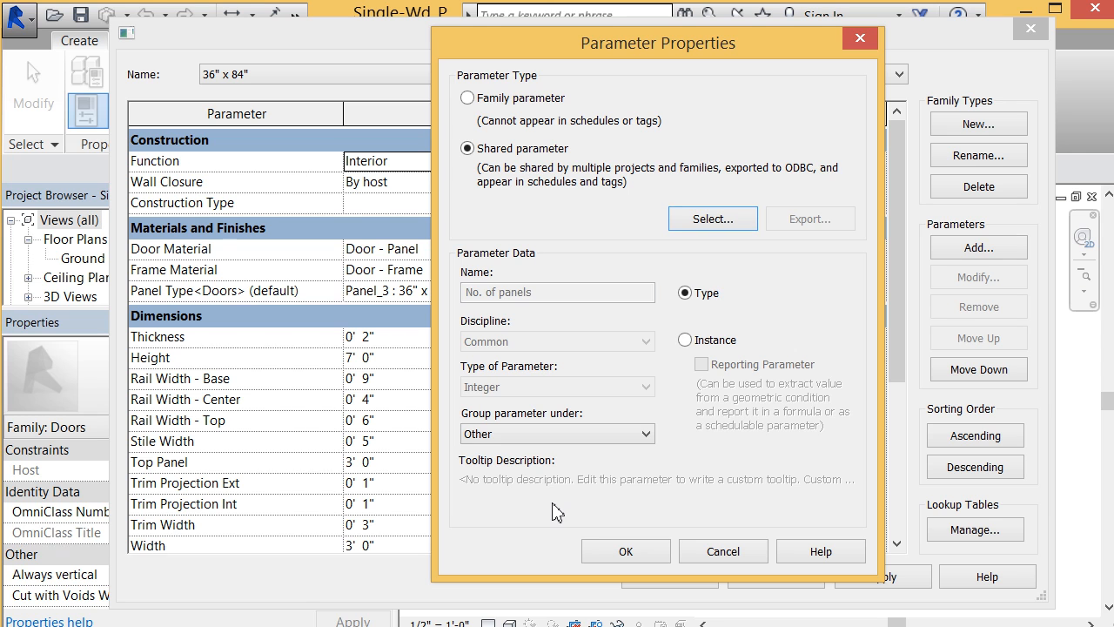
click(685, 341)
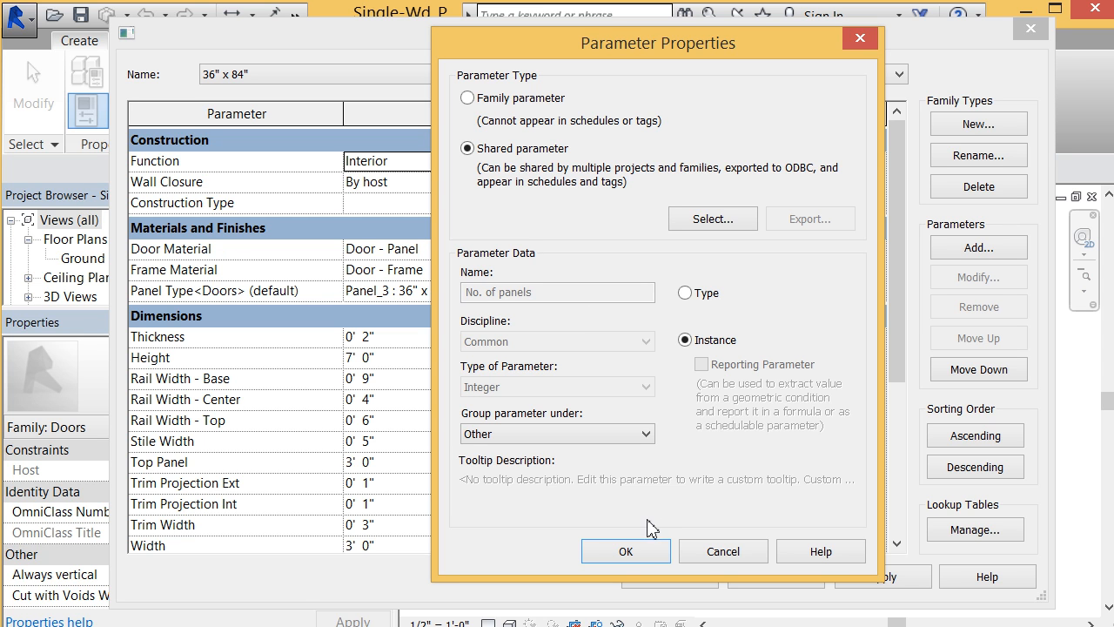
click(651, 553)
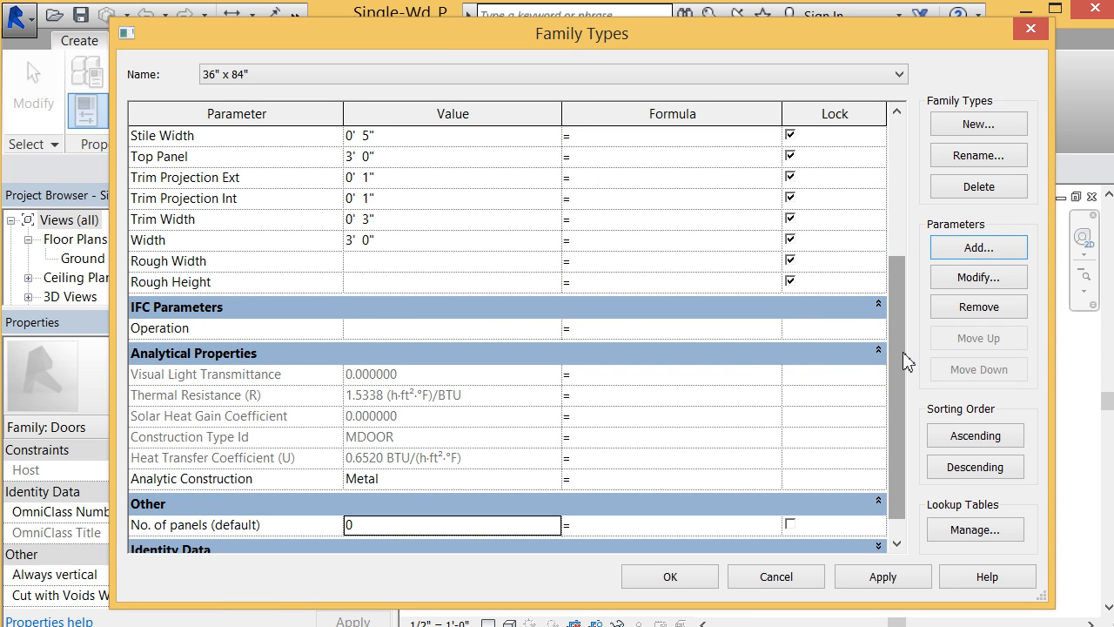
Step: Change the No. of panels parameter's grouping in the family to Materials and Finishes
click(230, 525)
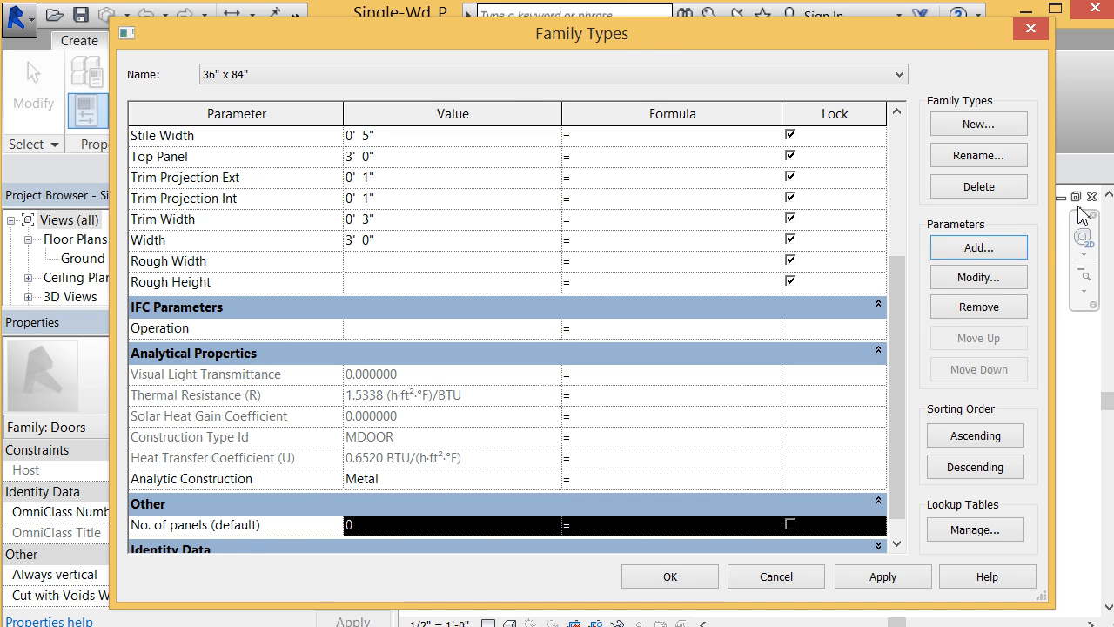
click(1005, 280)
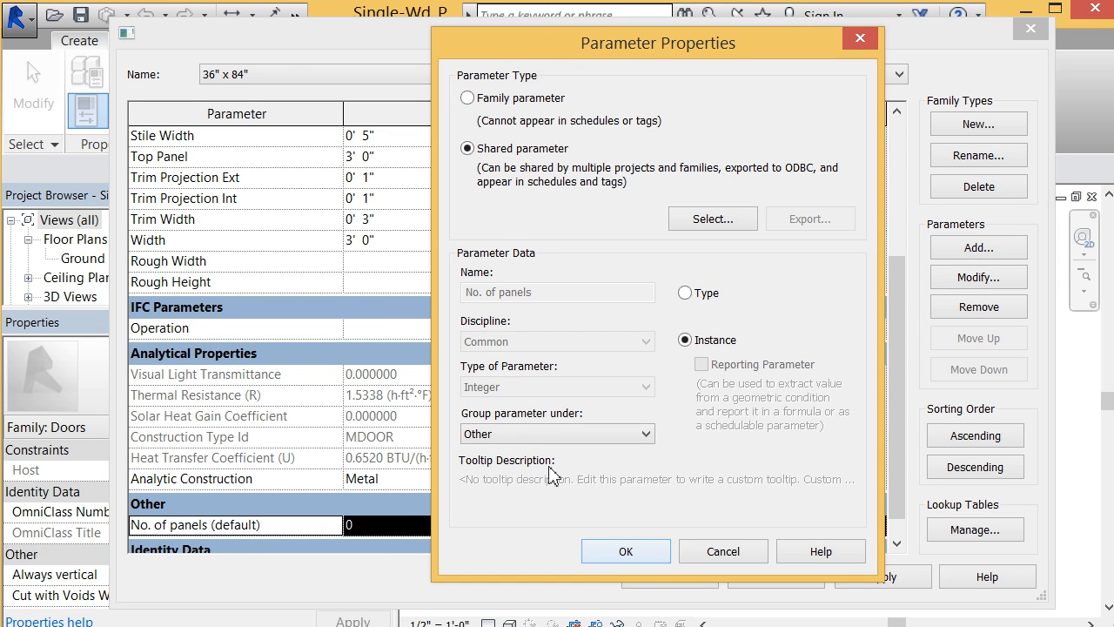
click(544, 438)
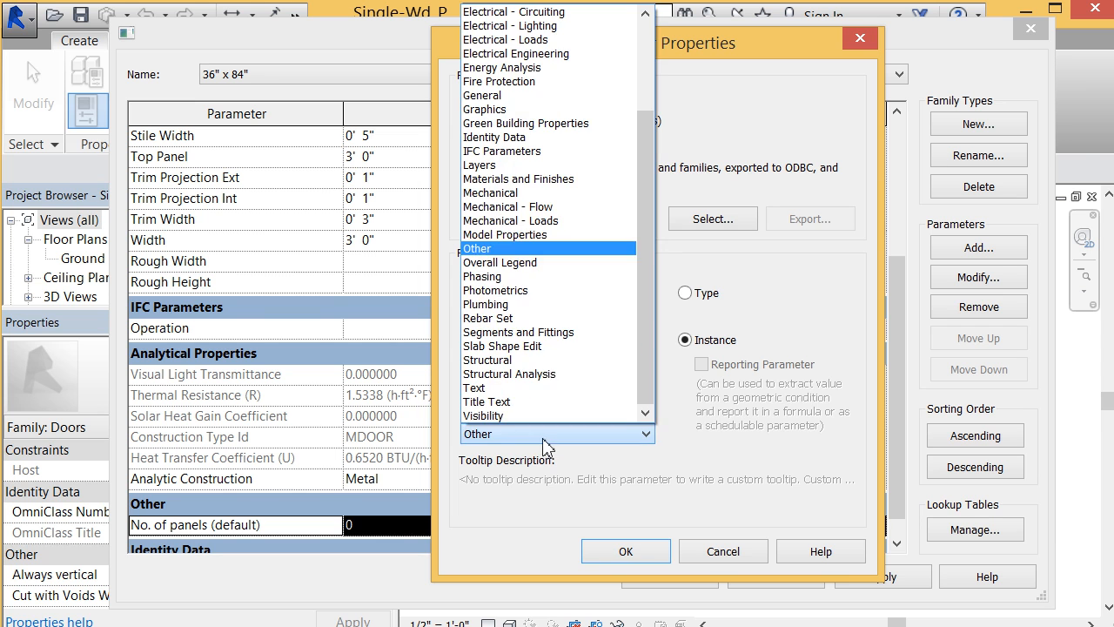
click(541, 179)
click(651, 555)
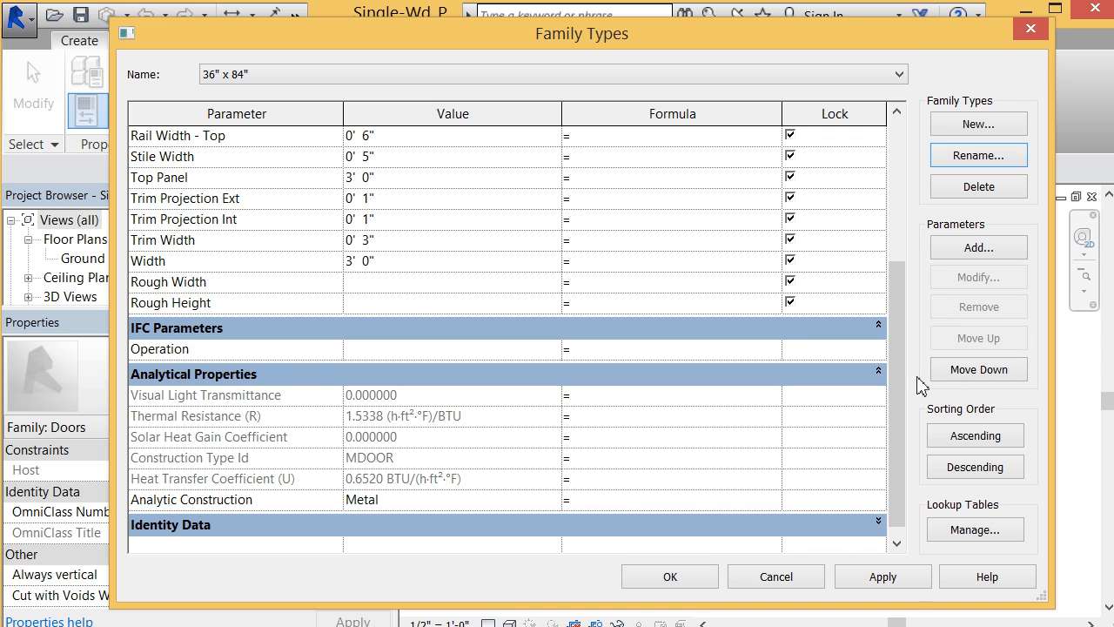
drag(901, 393, 945, 219)
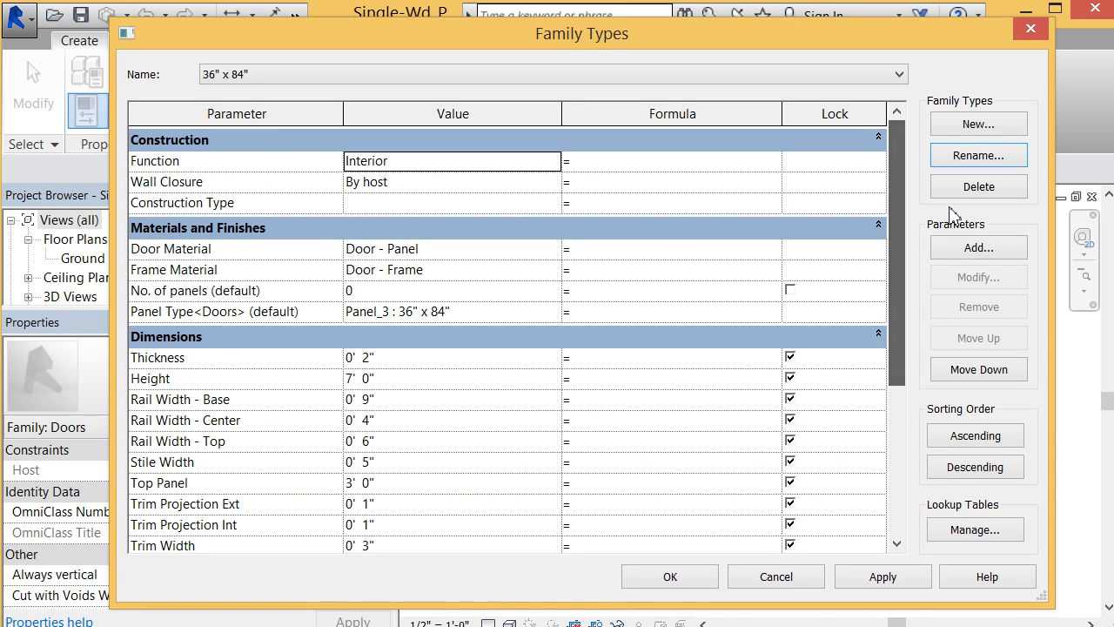
Step: Switch the shared parameter file to Door.txt from the No. of panels parameter's properties, without choosing a replacement parameter
click(271, 293)
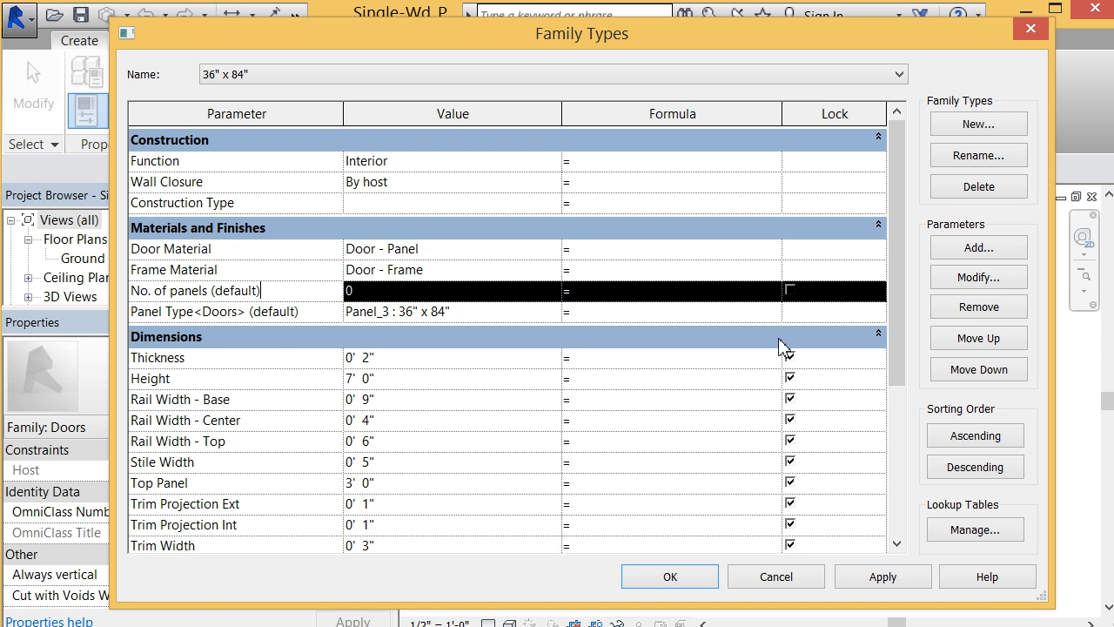
click(959, 278)
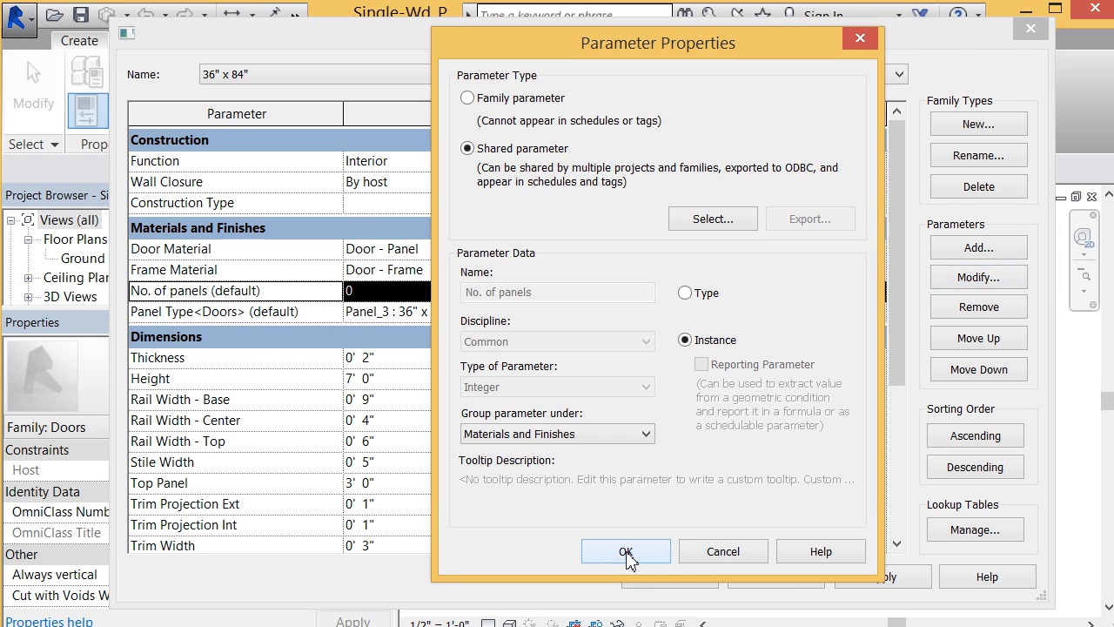
click(705, 219)
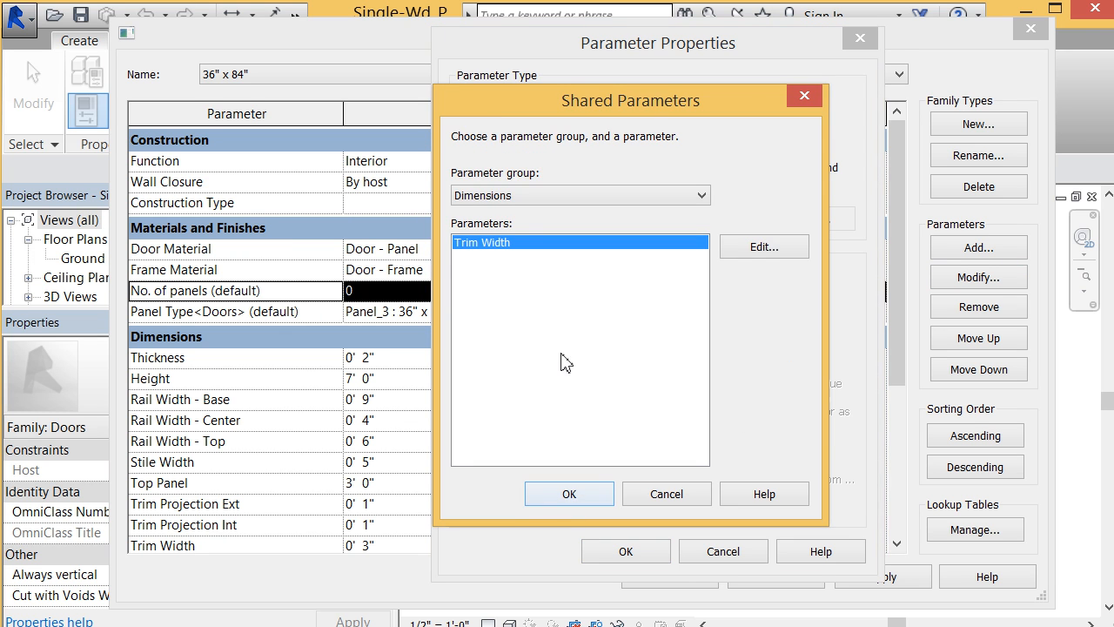
click(762, 251)
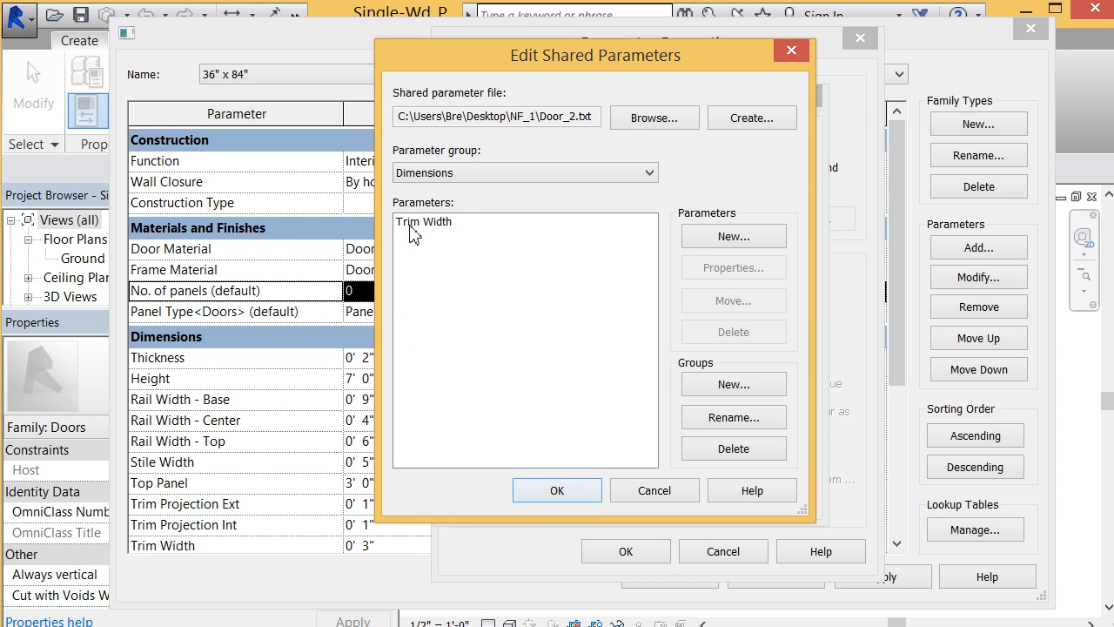
click(654, 119)
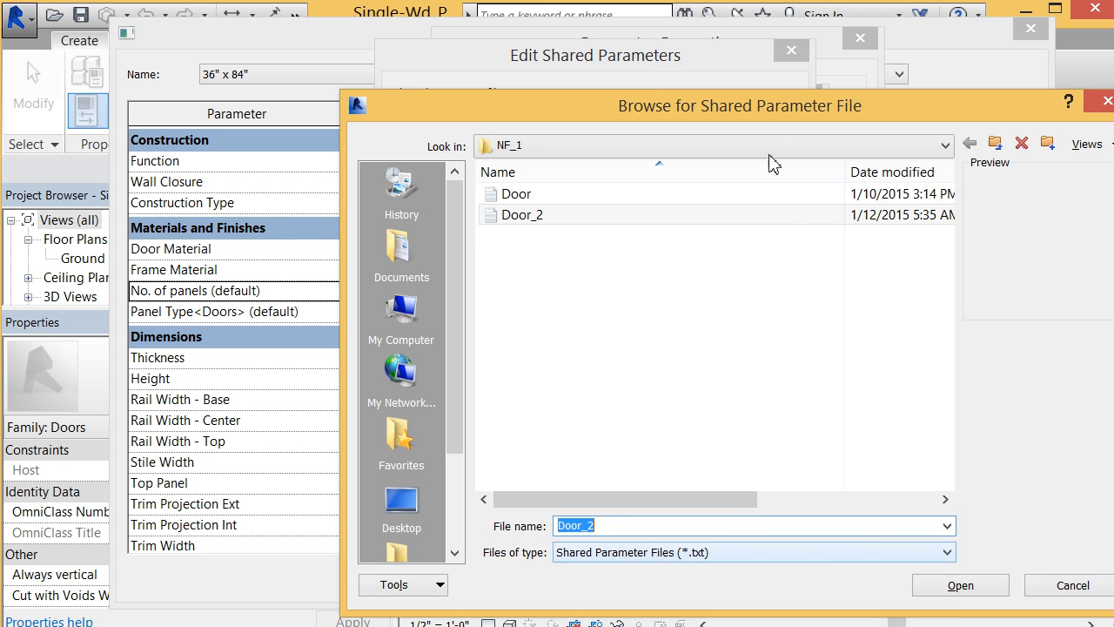
click(792, 196)
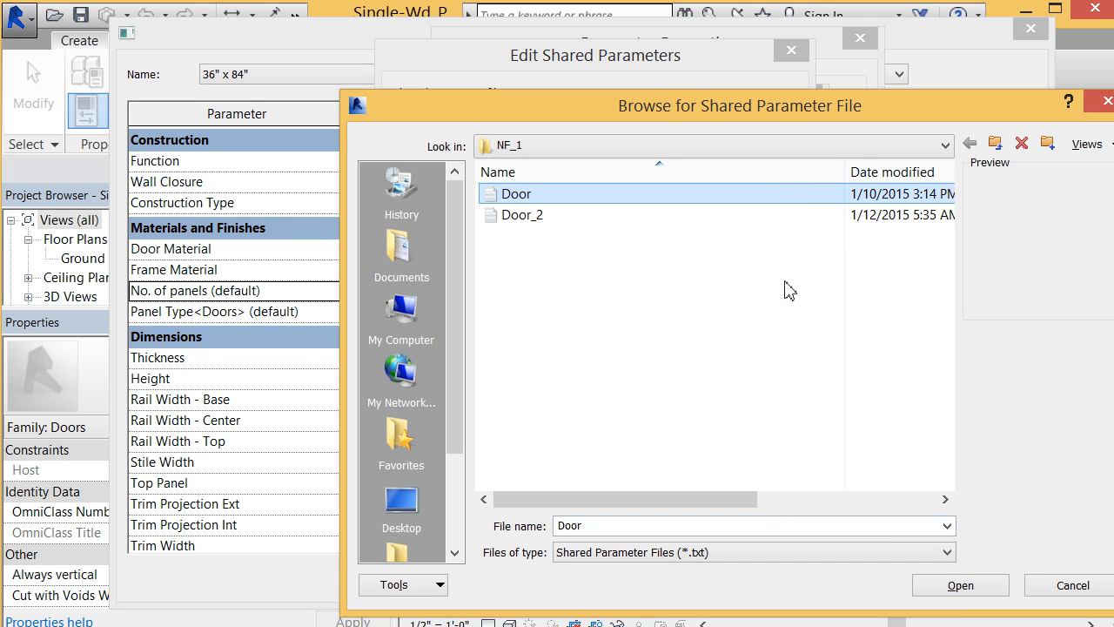
click(980, 590)
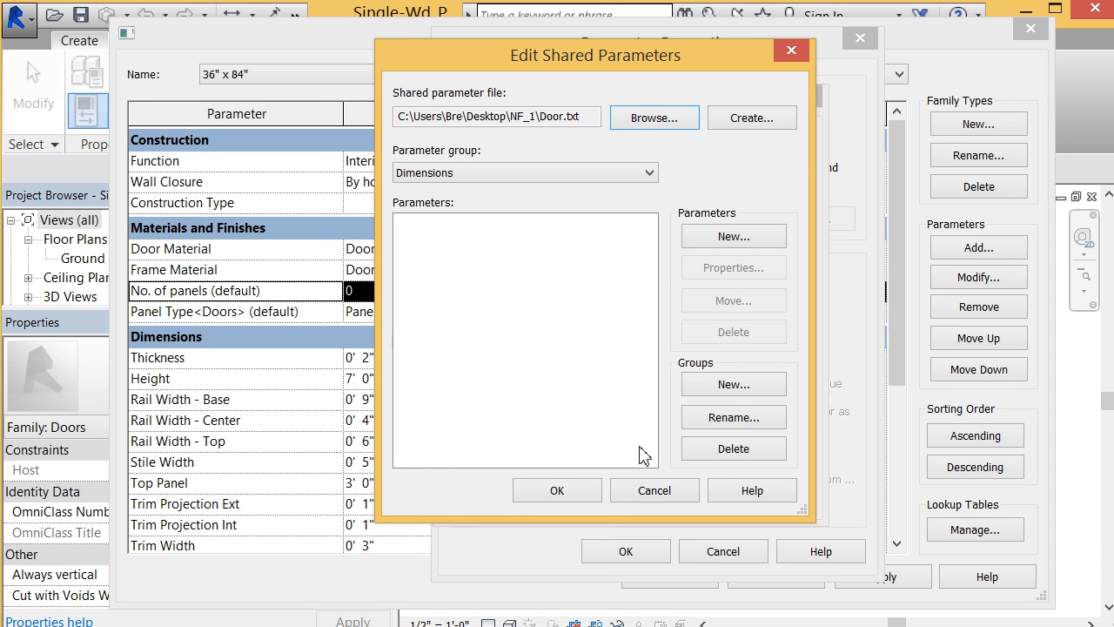
click(597, 496)
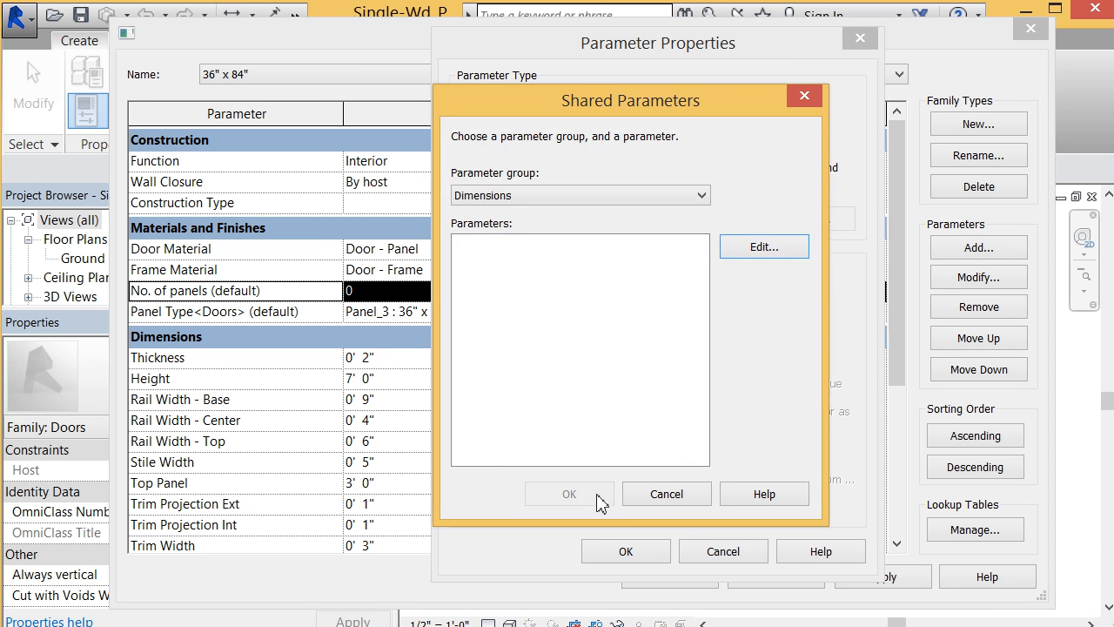
click(682, 503)
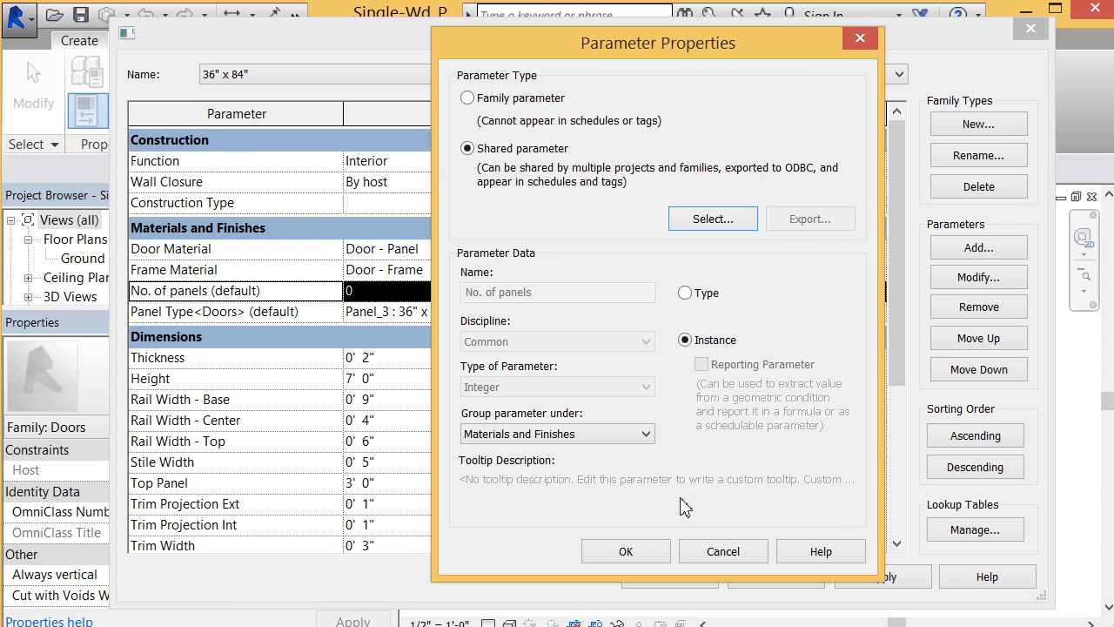
click(625, 550)
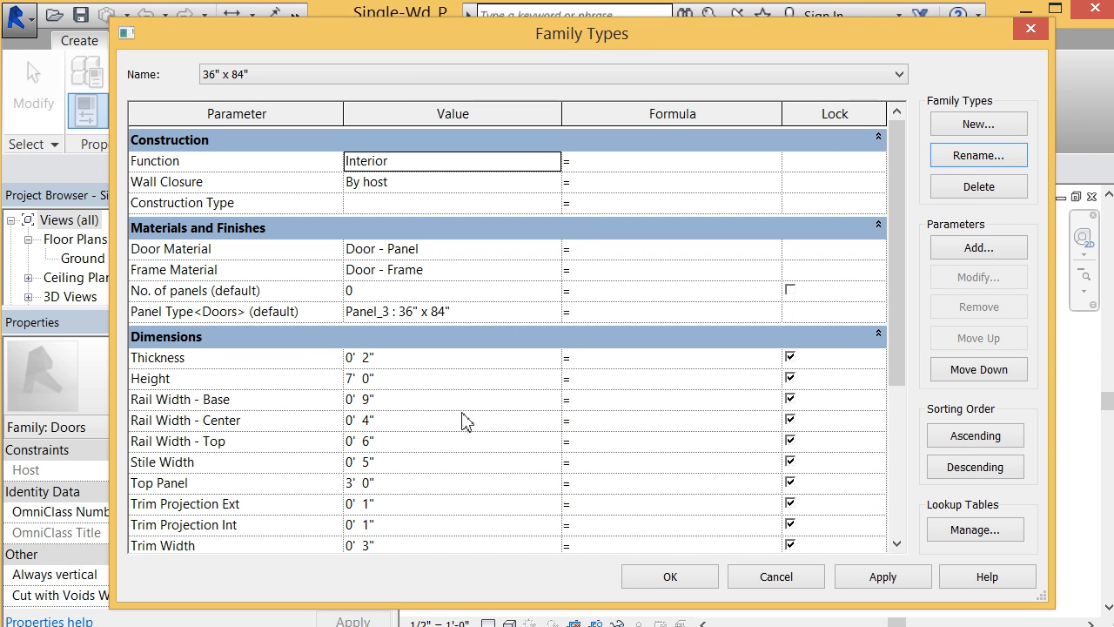
Step: Export the family's No. of panels shared parameter to the current shared parameter file
click(311, 290)
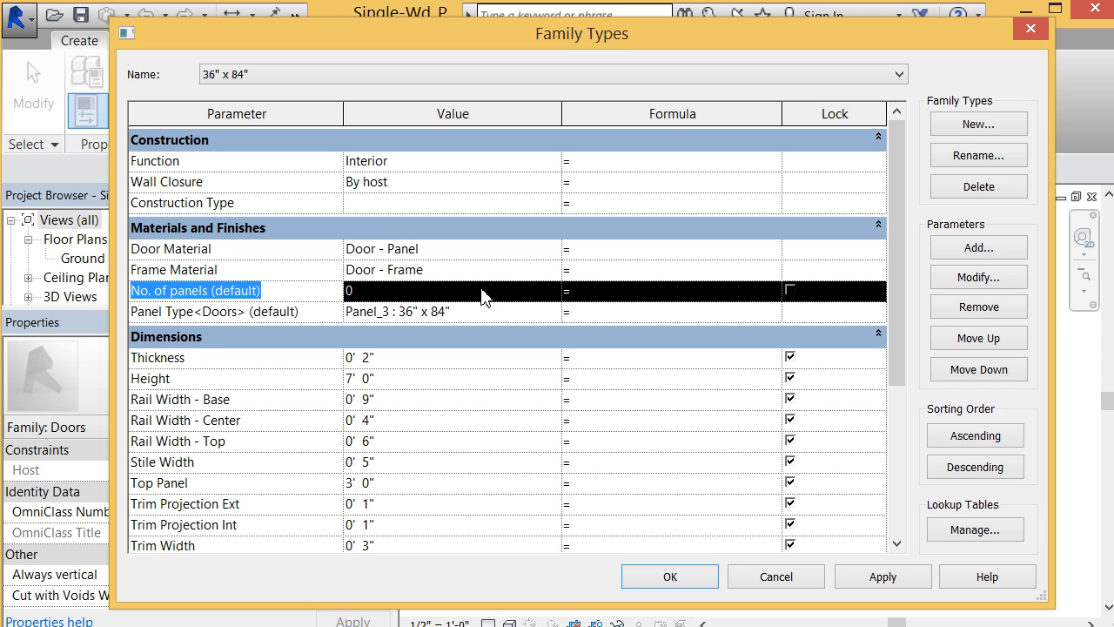
click(961, 279)
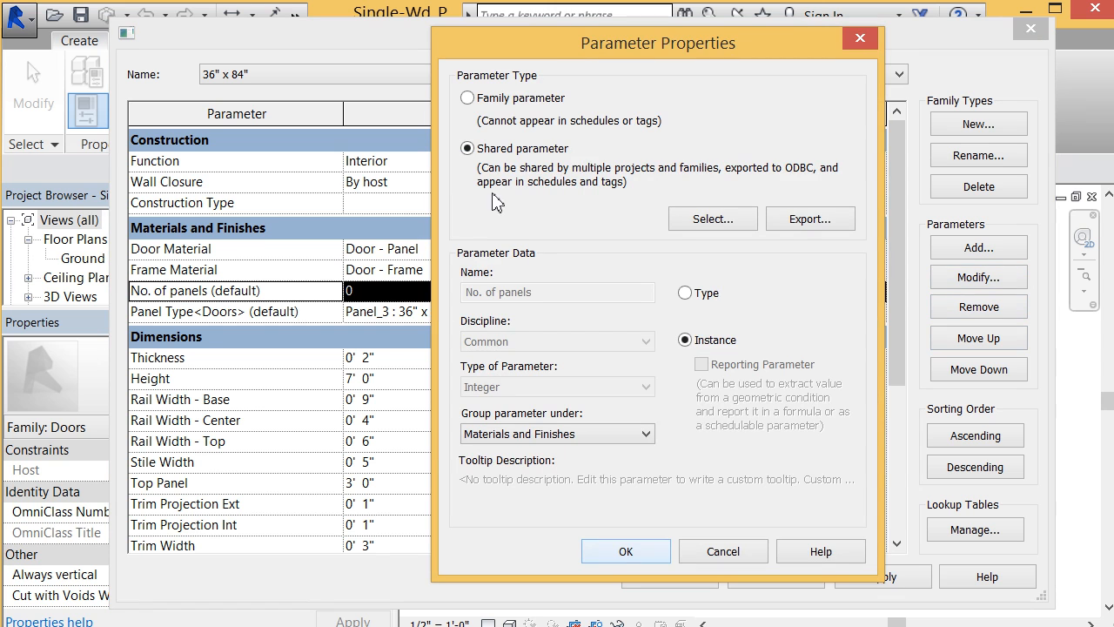
click(819, 218)
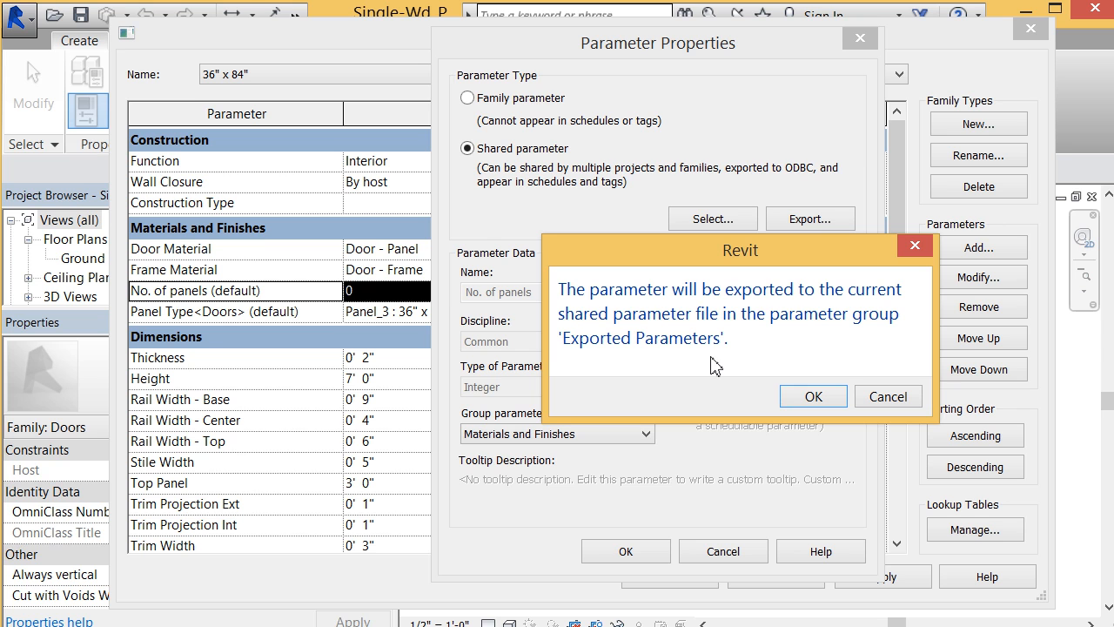
click(805, 397)
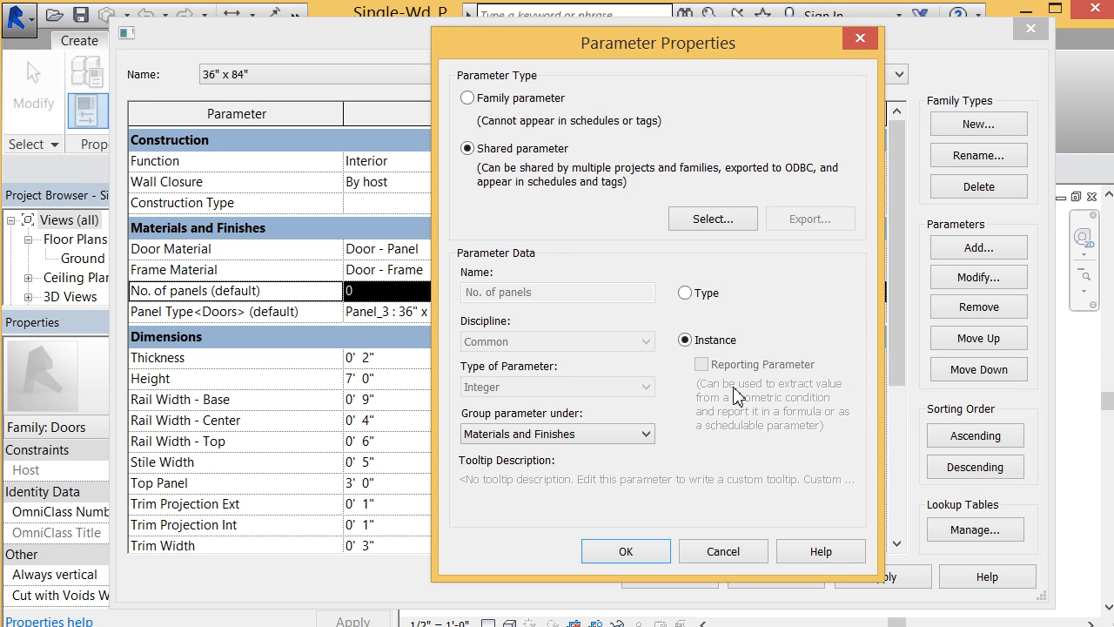
Step: Move No. of panels from the Exported Parameters group to Materials and Finishes in the Door.txt shared parameter file
click(736, 226)
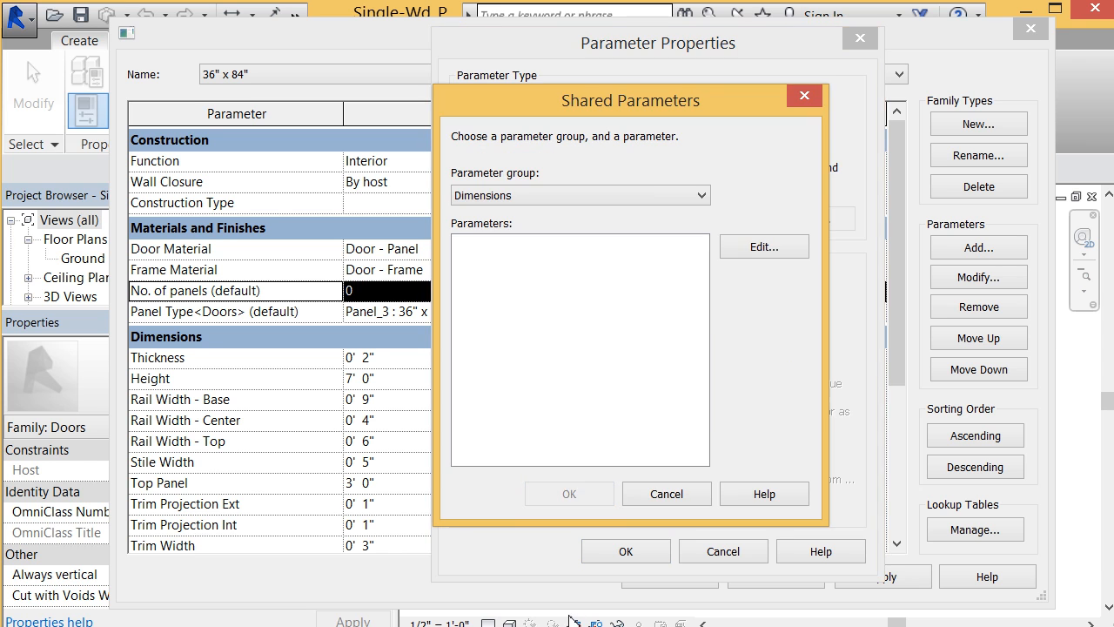
click(744, 250)
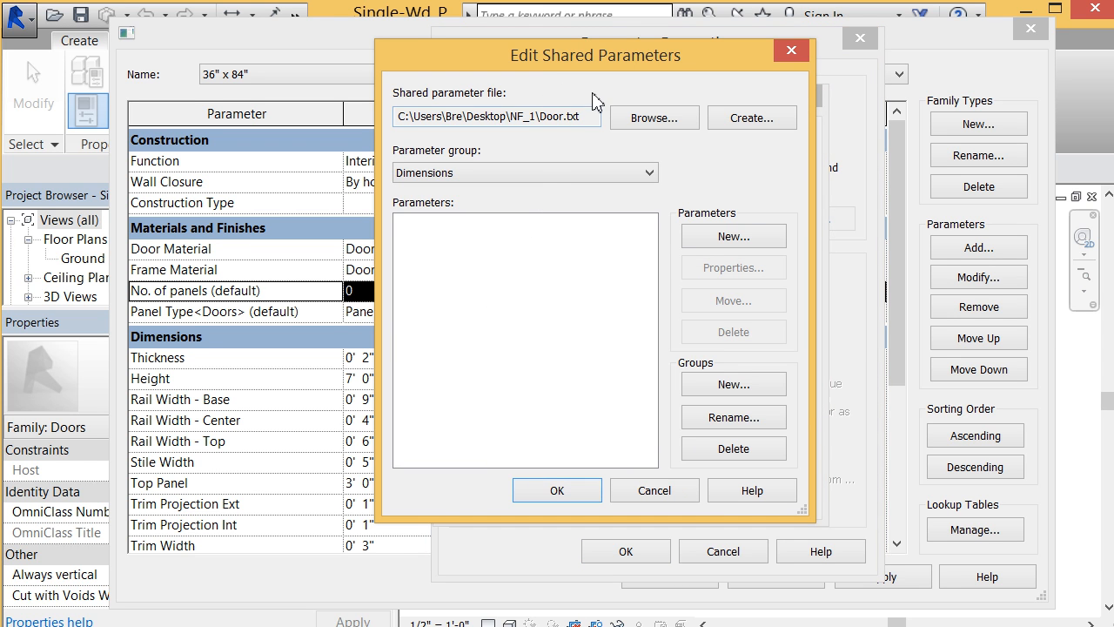
click(549, 177)
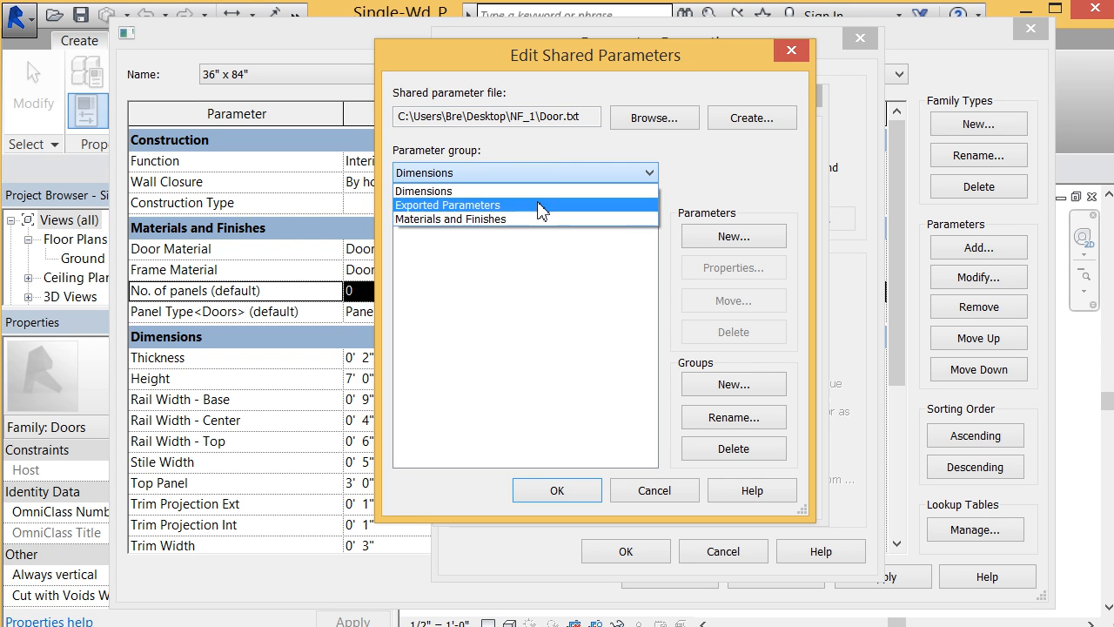
click(537, 205)
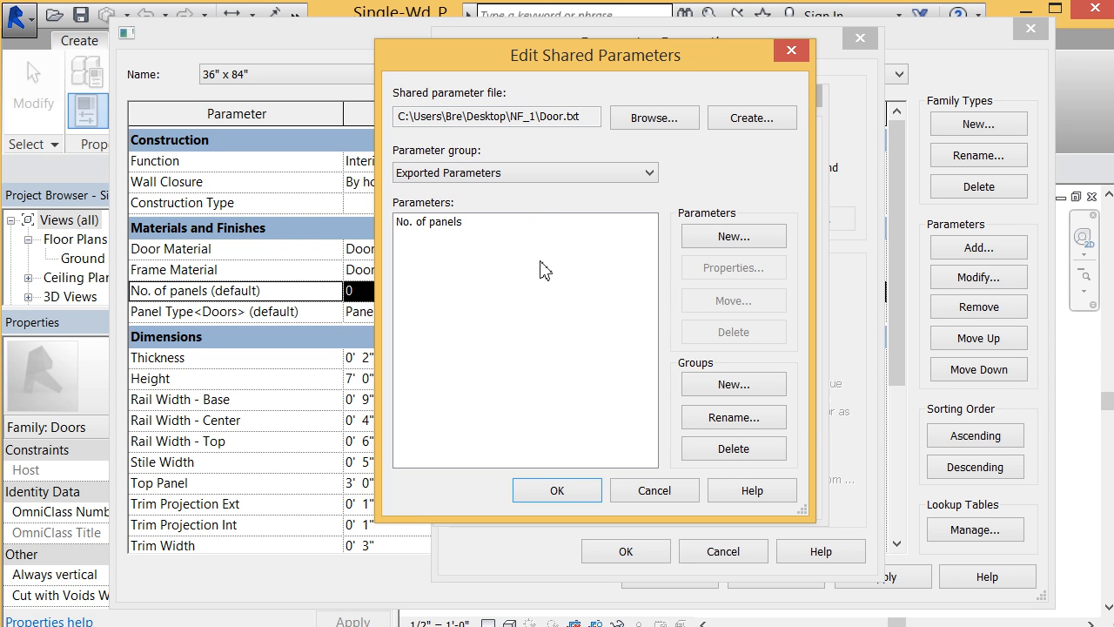
click(492, 228)
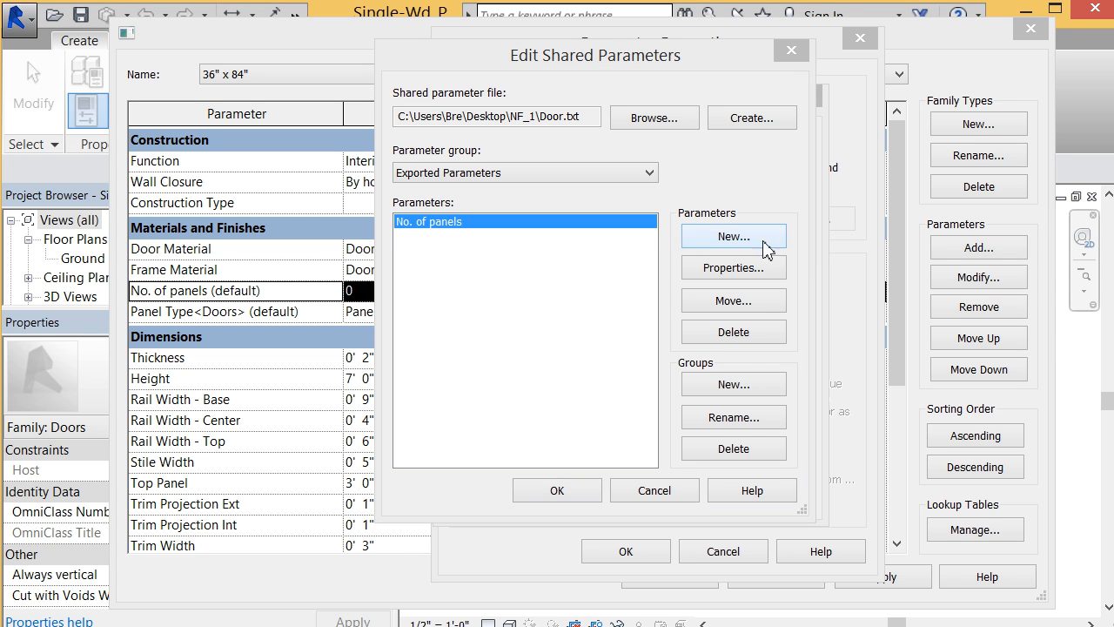
click(763, 311)
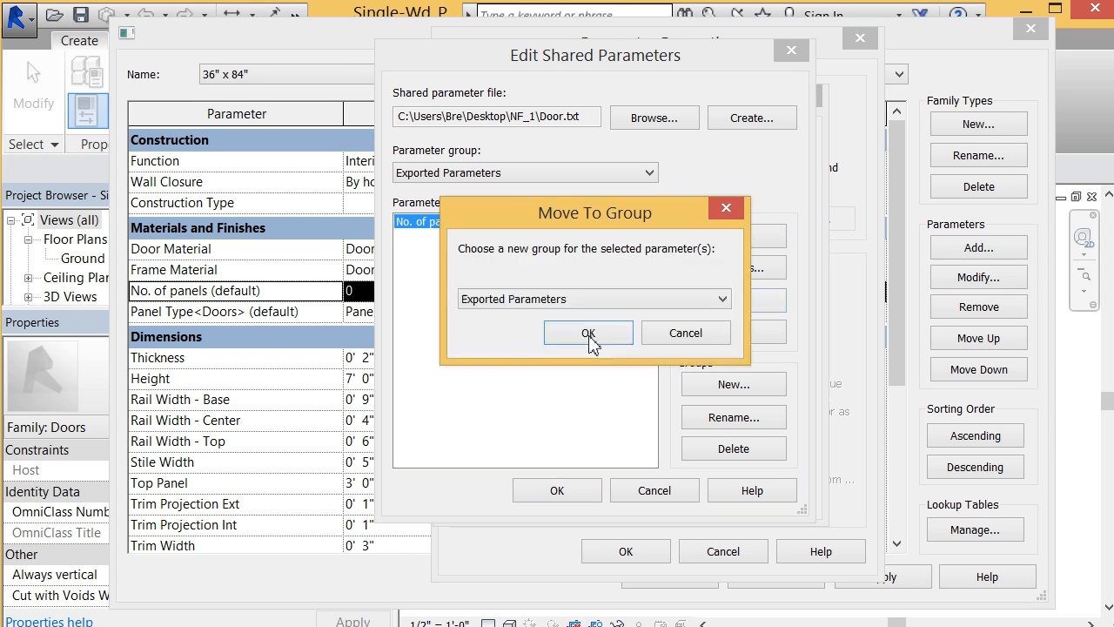
click(523, 301)
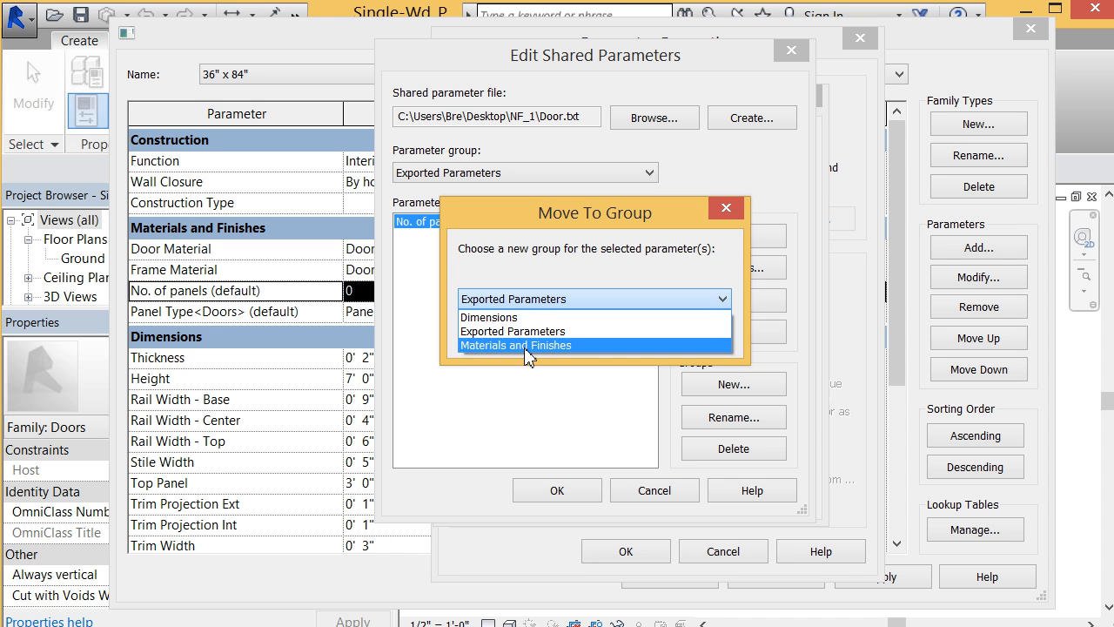
click(526, 345)
click(587, 338)
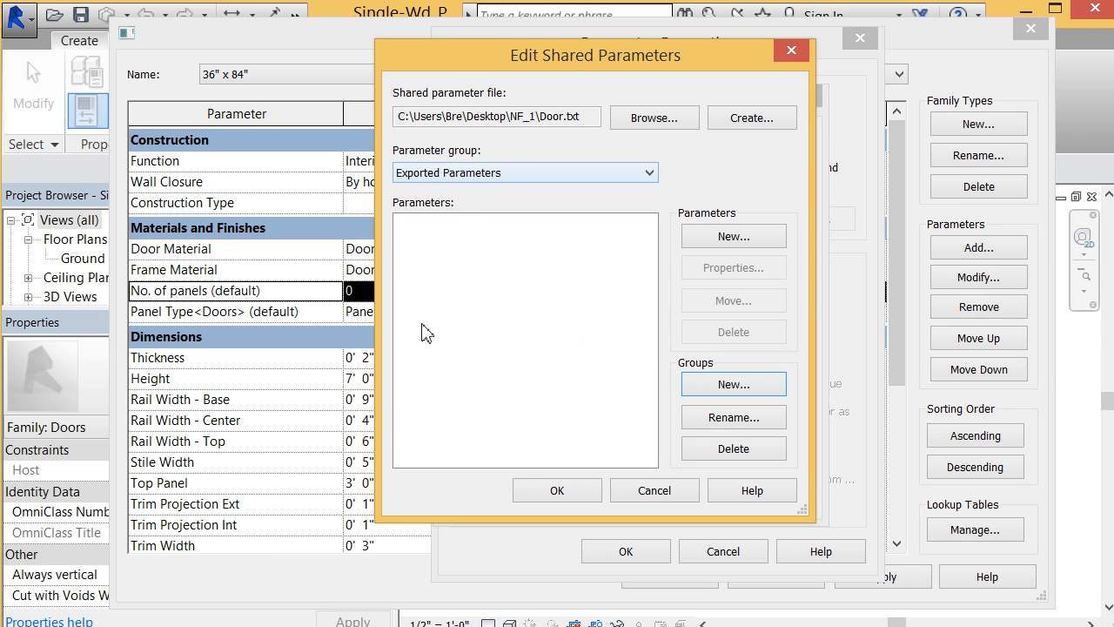
Step: Check the Materials and Finishes group's parameters, save the shared parameter edits and close the No. of panels properties
click(534, 181)
click(534, 224)
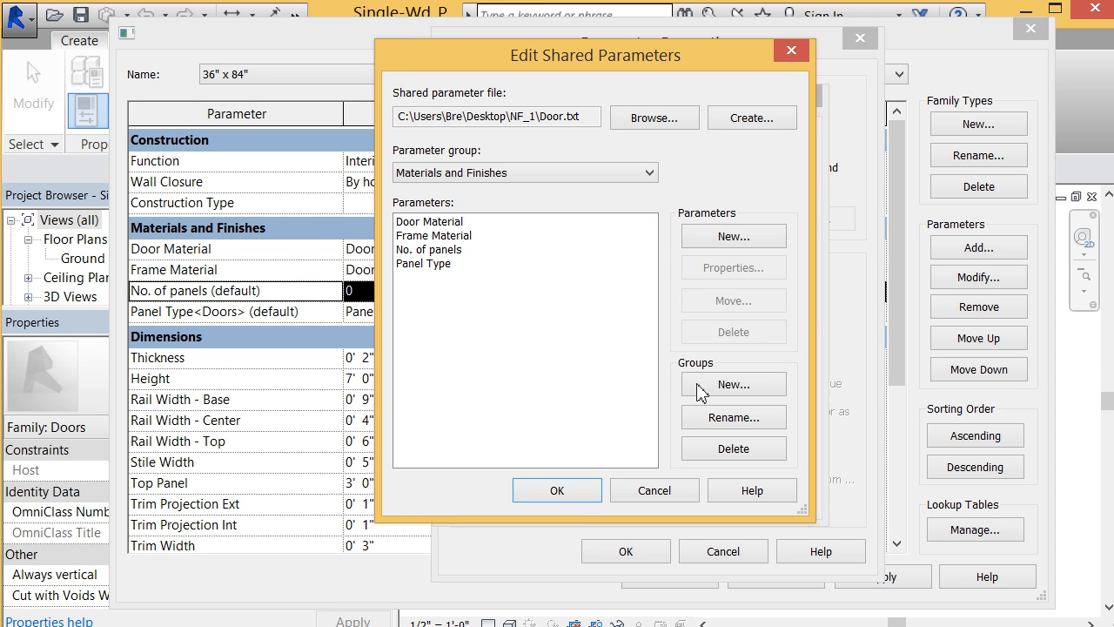
click(585, 490)
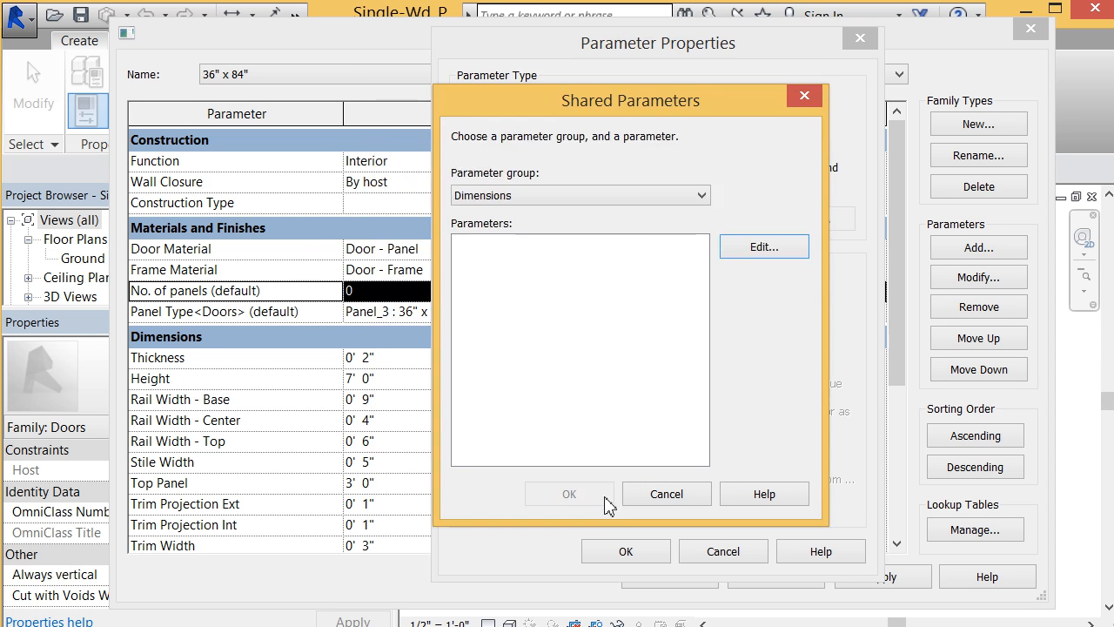
click(692, 498)
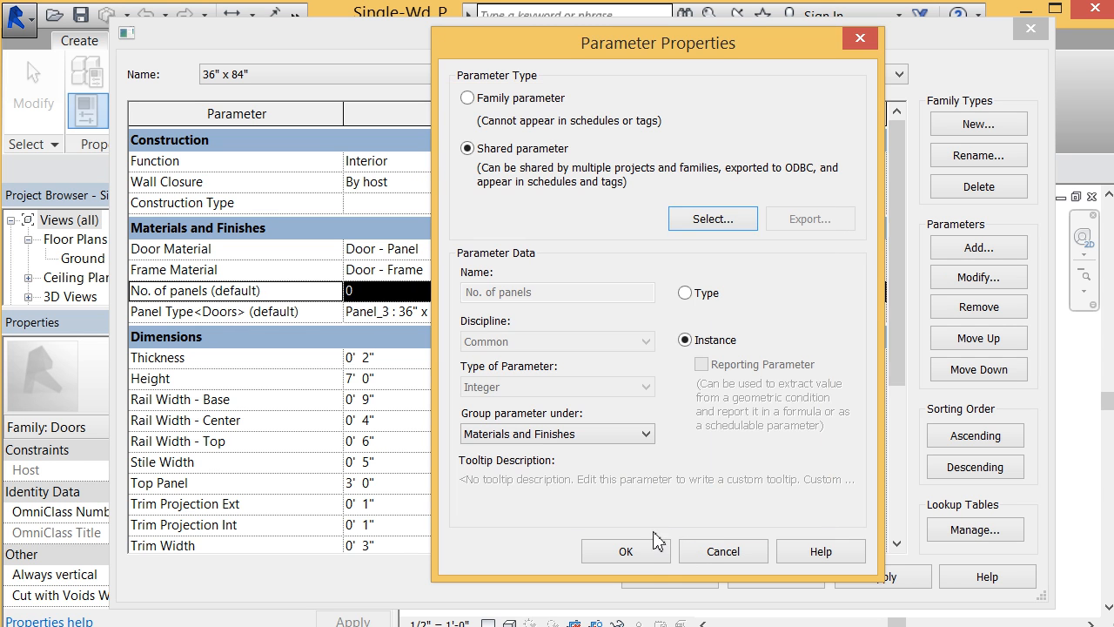
click(649, 555)
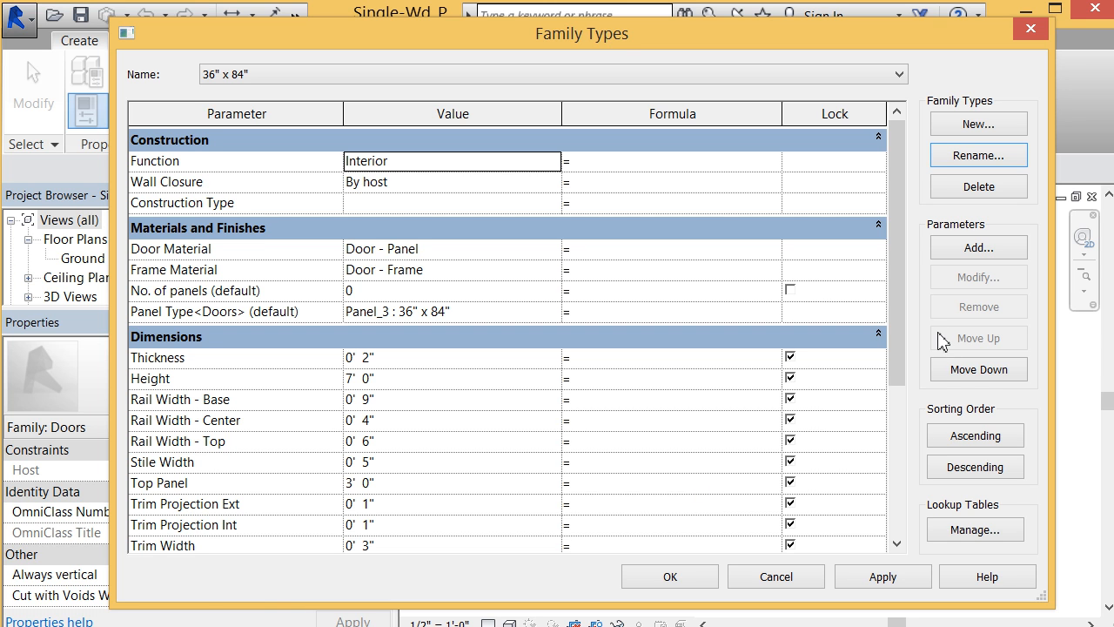
Step: Start adding a shared parameter to the family and delete the Dimensions group from the Door.txt shared parameter file
click(957, 248)
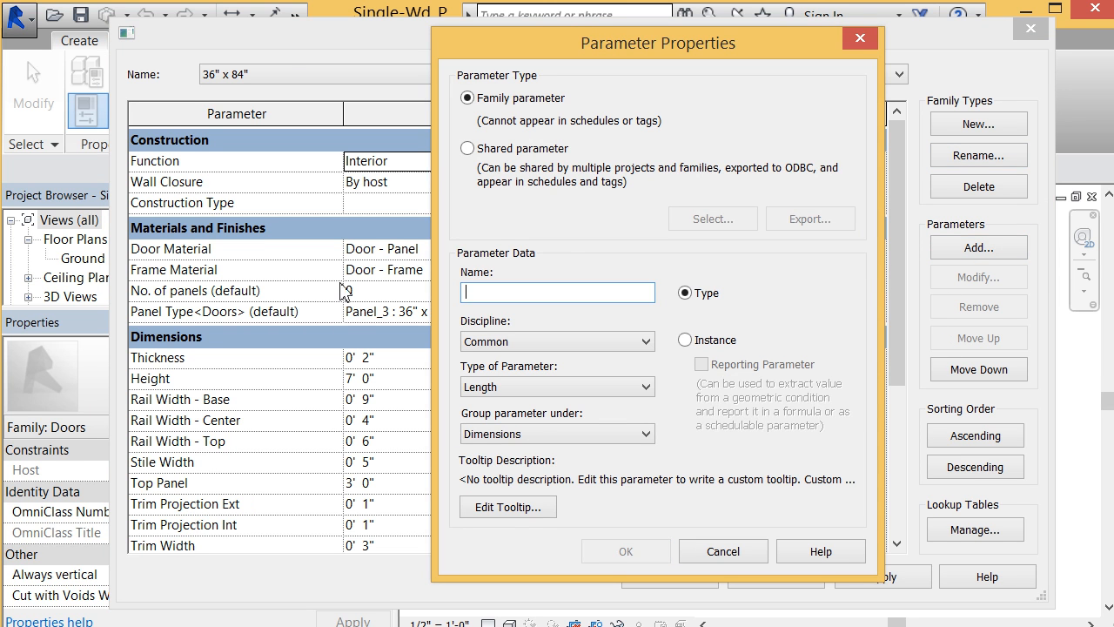
click(469, 148)
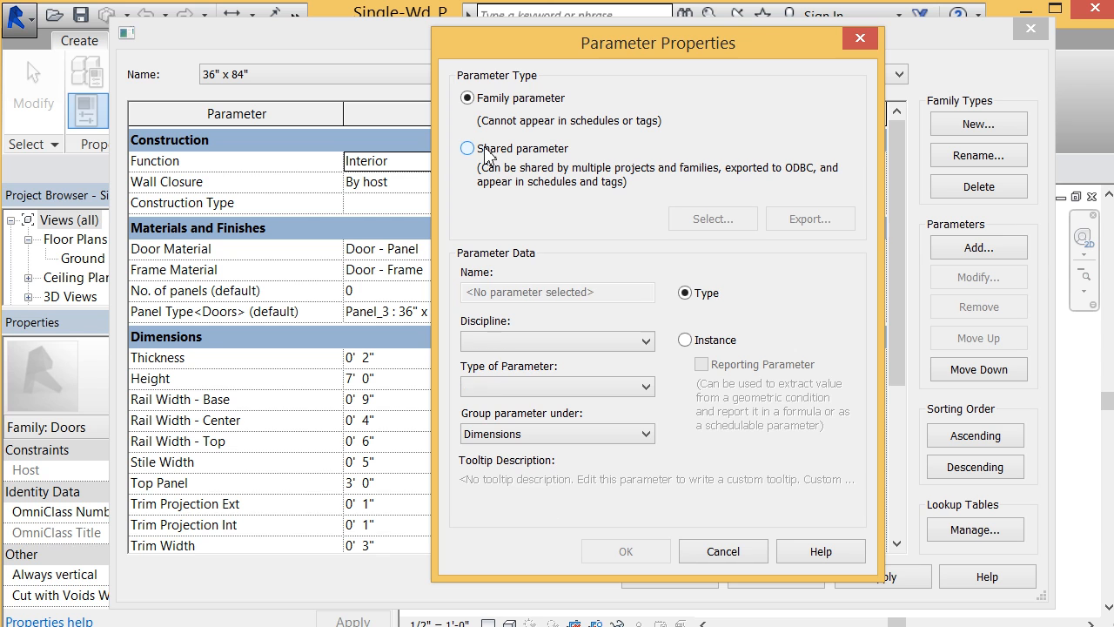
click(686, 218)
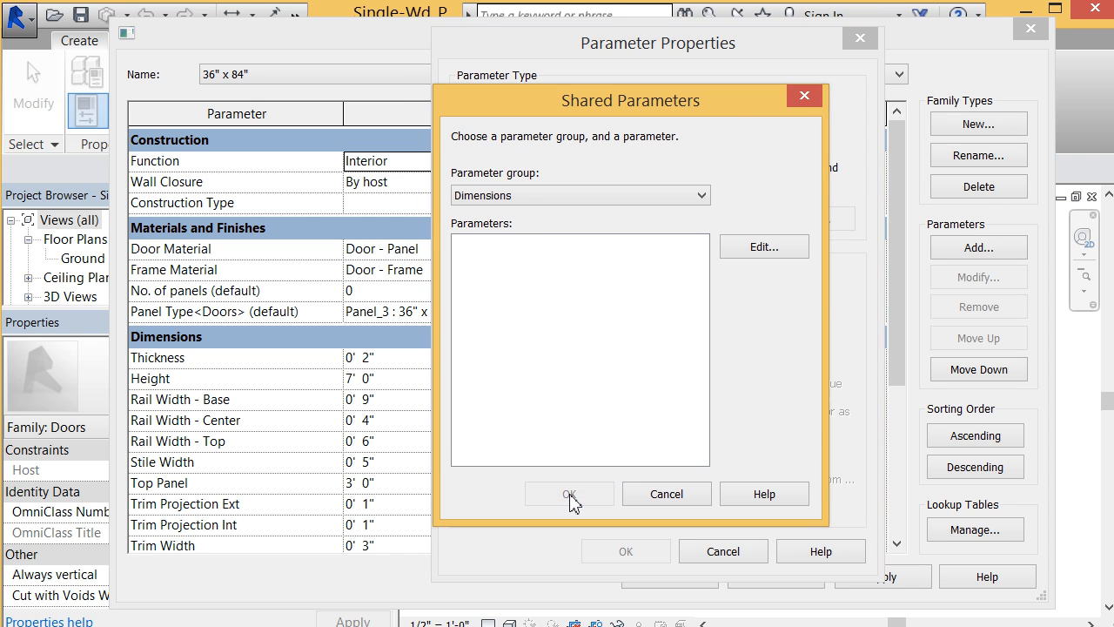
click(588, 201)
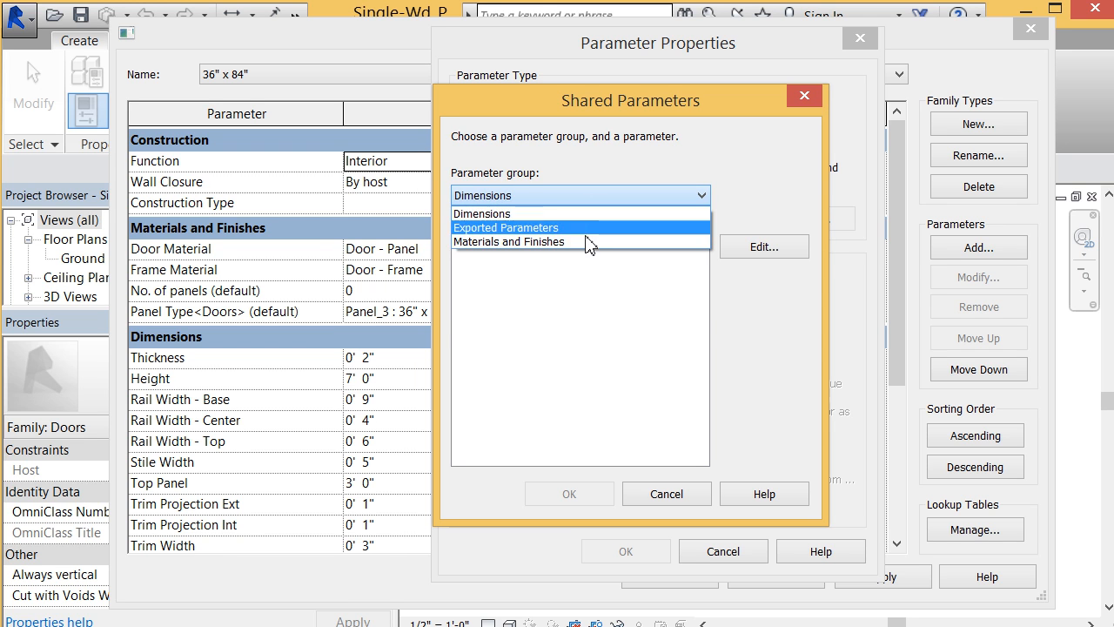
click(585, 214)
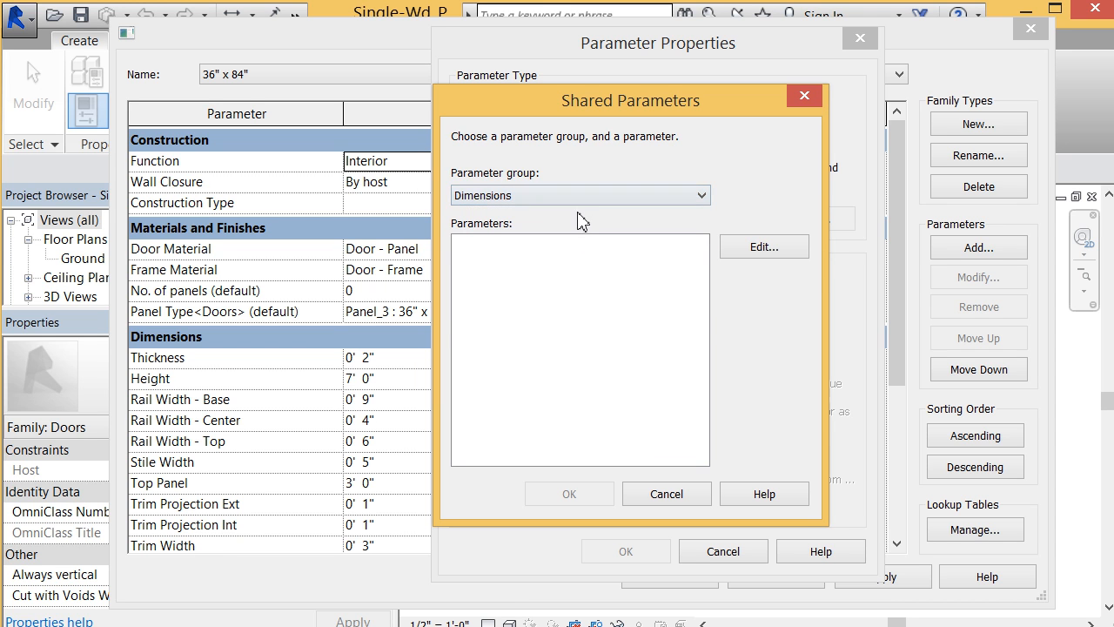
click(772, 249)
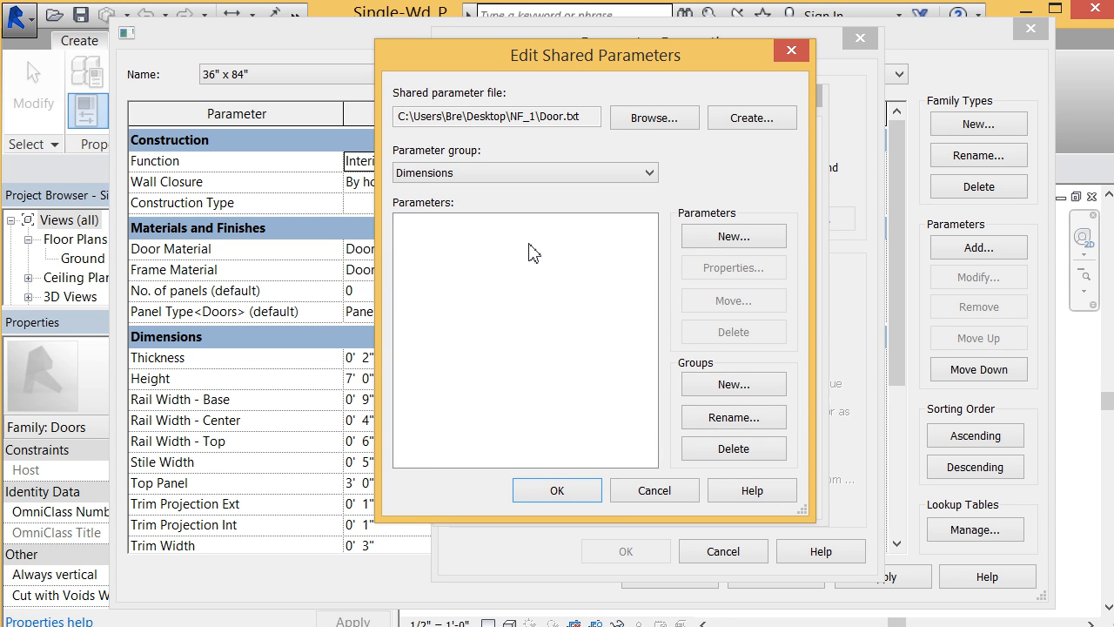
click(729, 461)
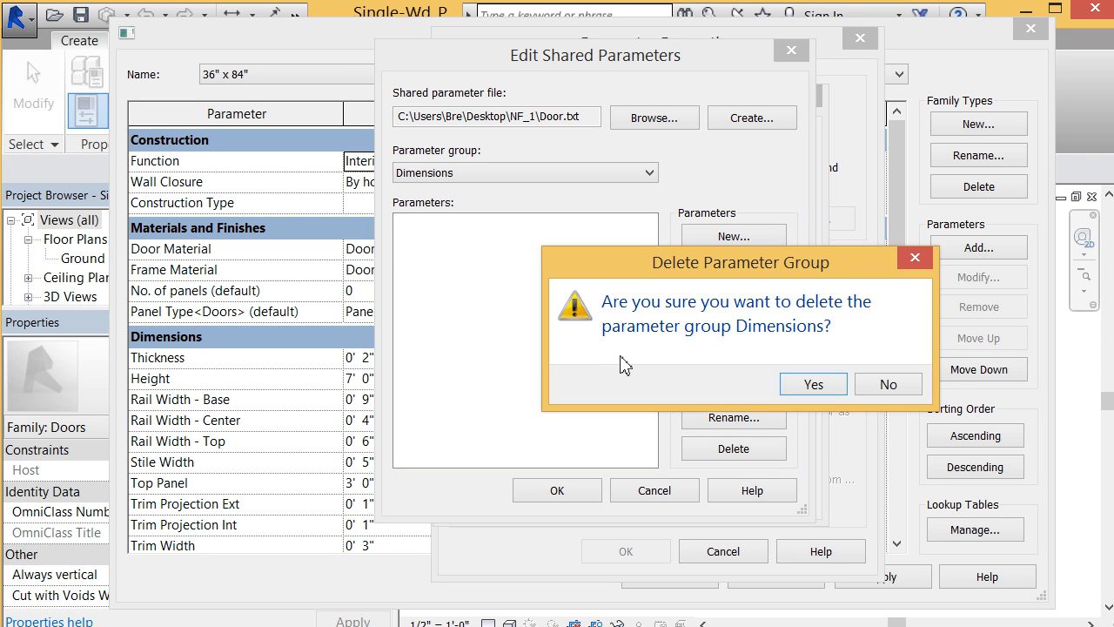
click(828, 391)
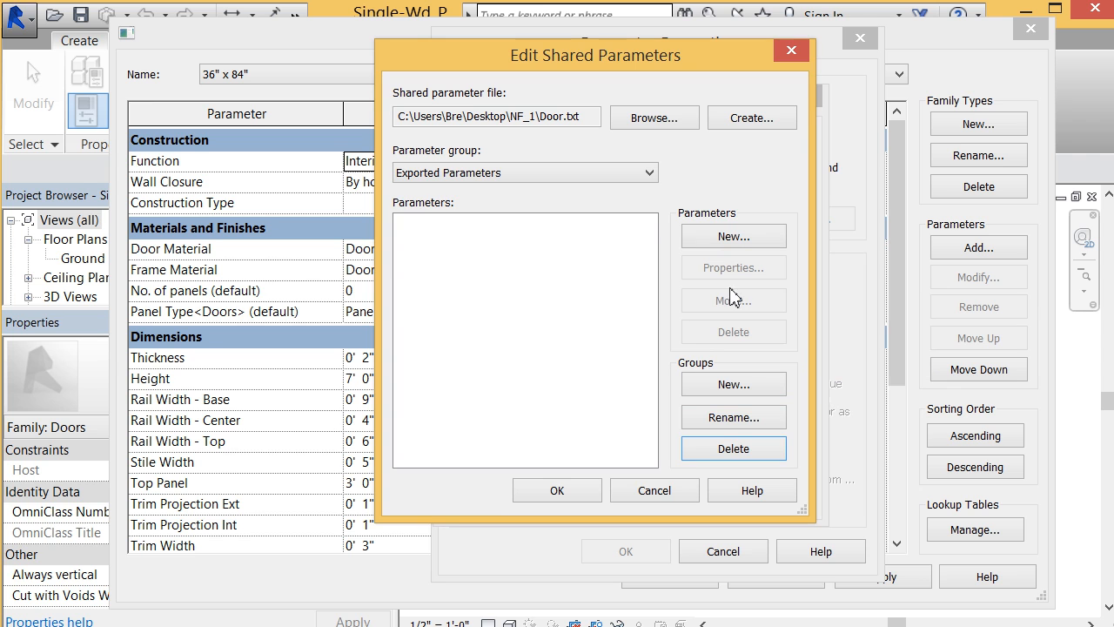
Step: Try to delete the Materials and Finishes parameter group from the shared parameter file
click(627, 174)
click(616, 205)
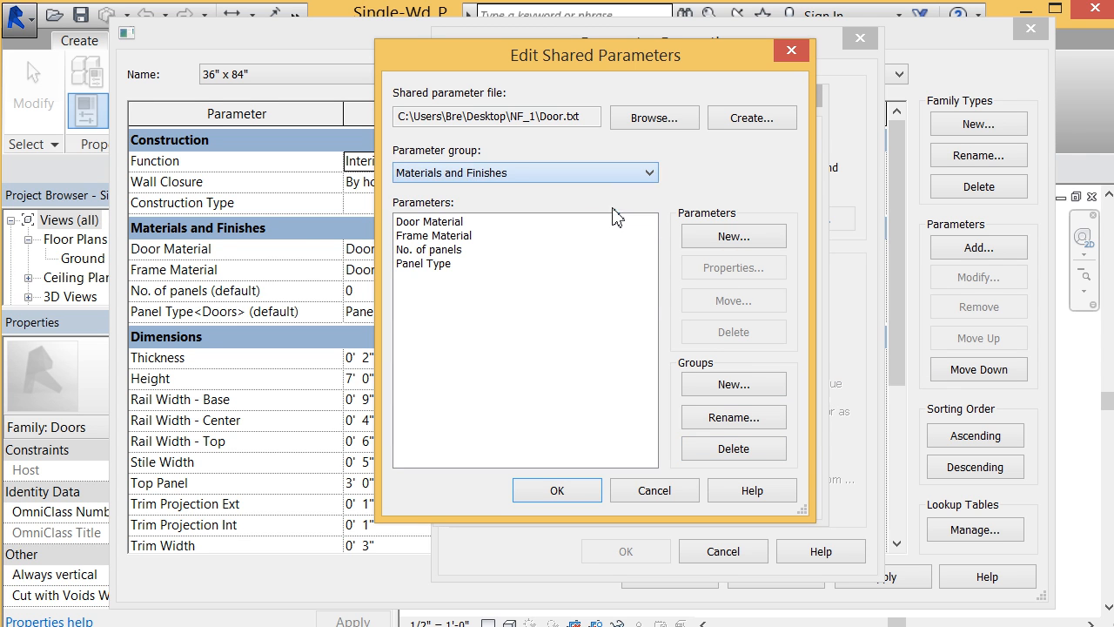
click(735, 448)
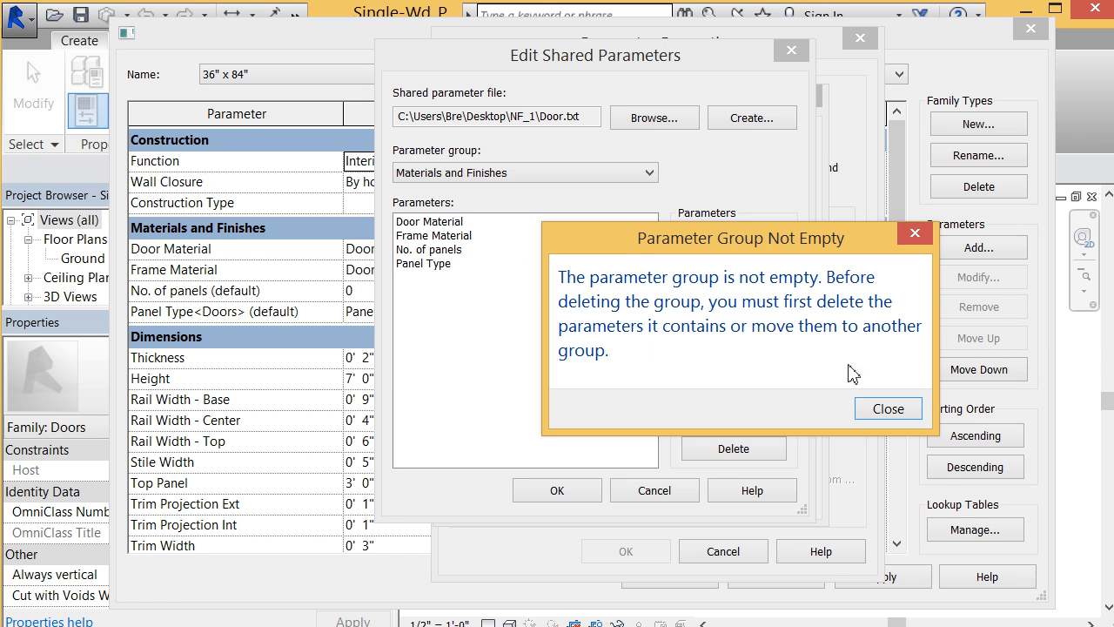
click(887, 409)
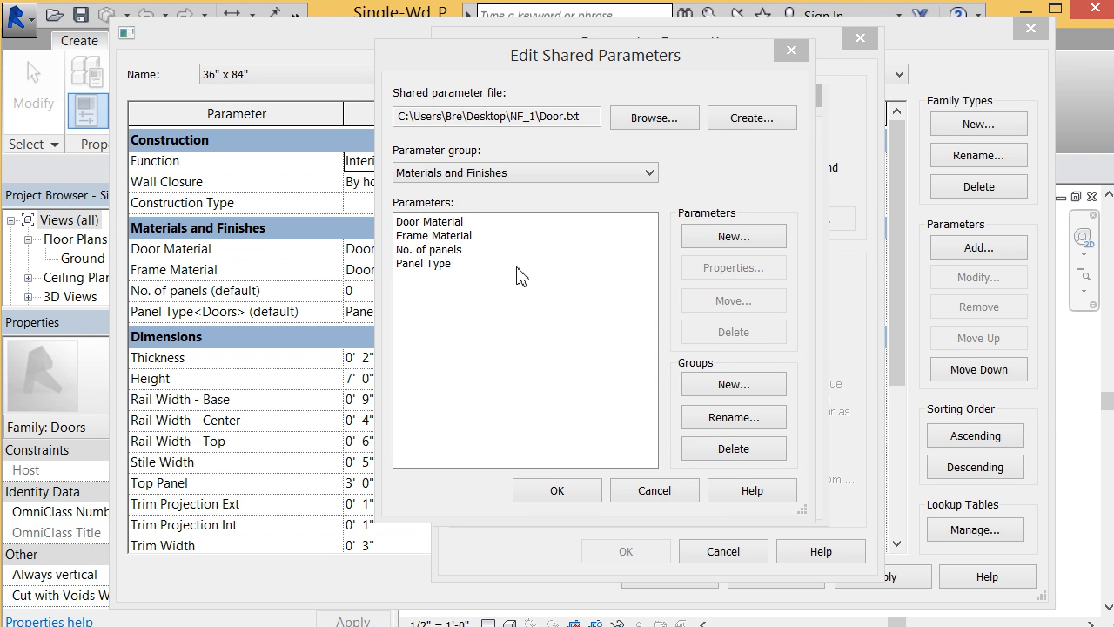
Step: View the properties of the Frame Material shared parameter and close them without changes
click(477, 237)
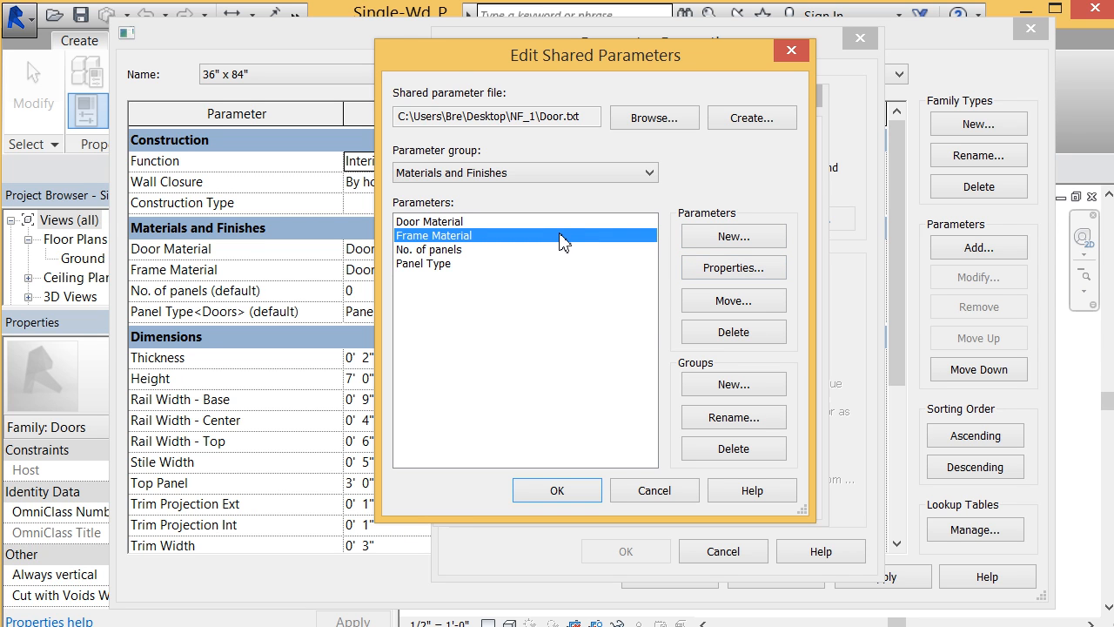
click(732, 268)
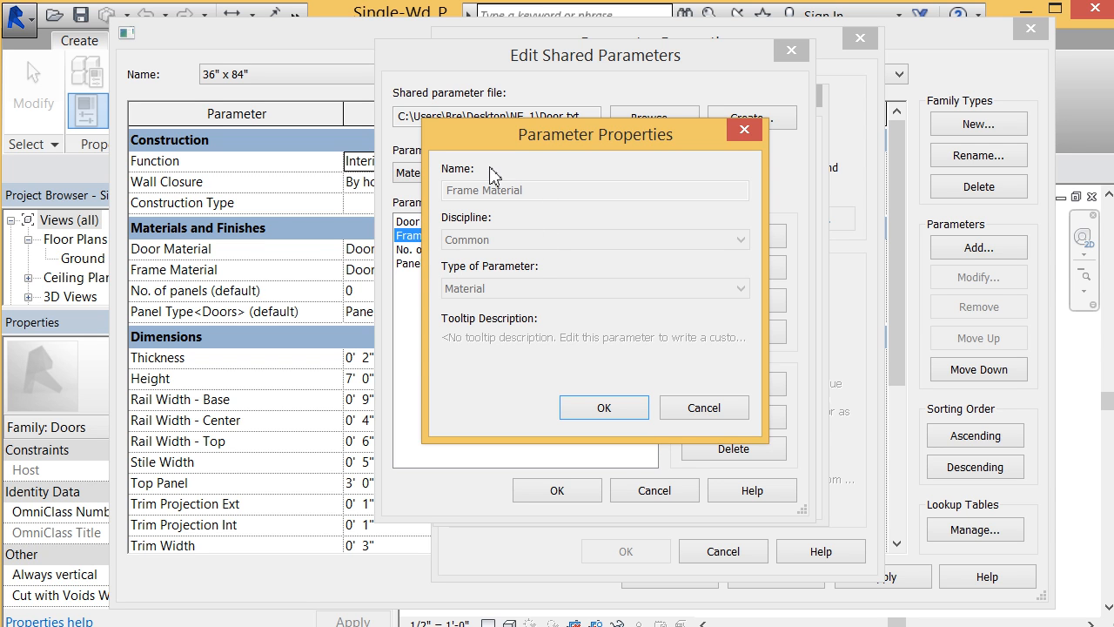
click(730, 414)
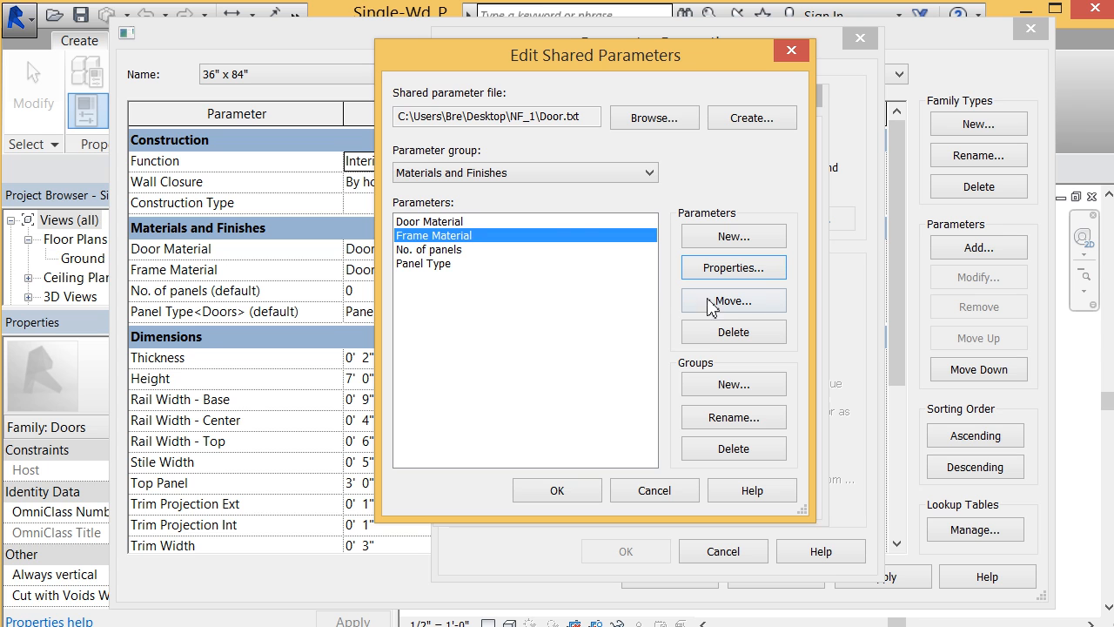
Step: Delete the Door Material shared parameter from the Materials and Finishes group
click(552, 220)
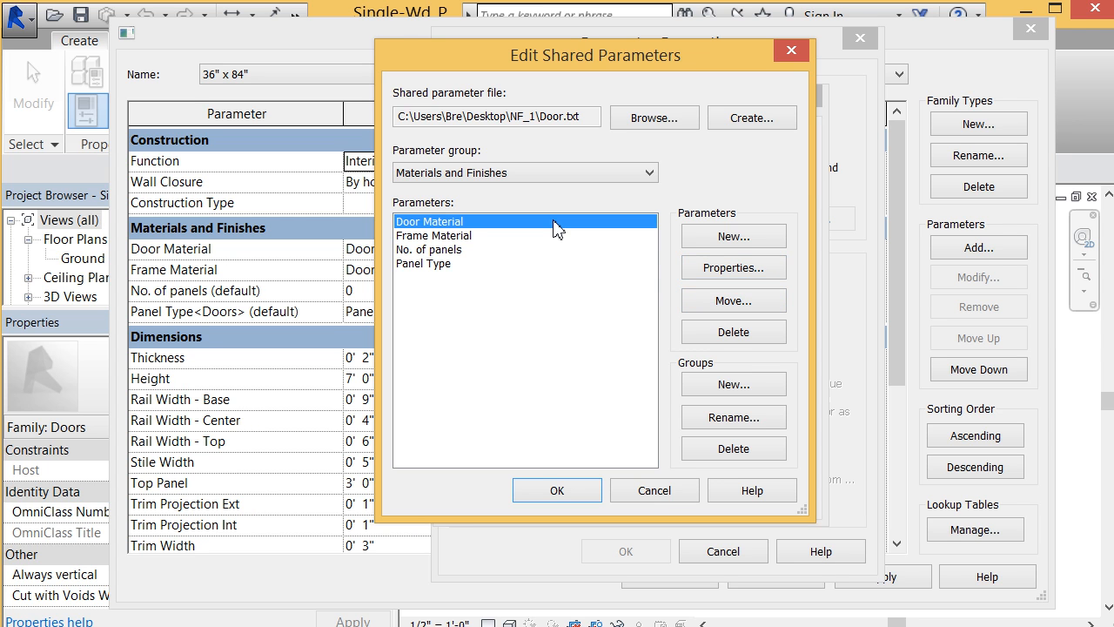
click(727, 333)
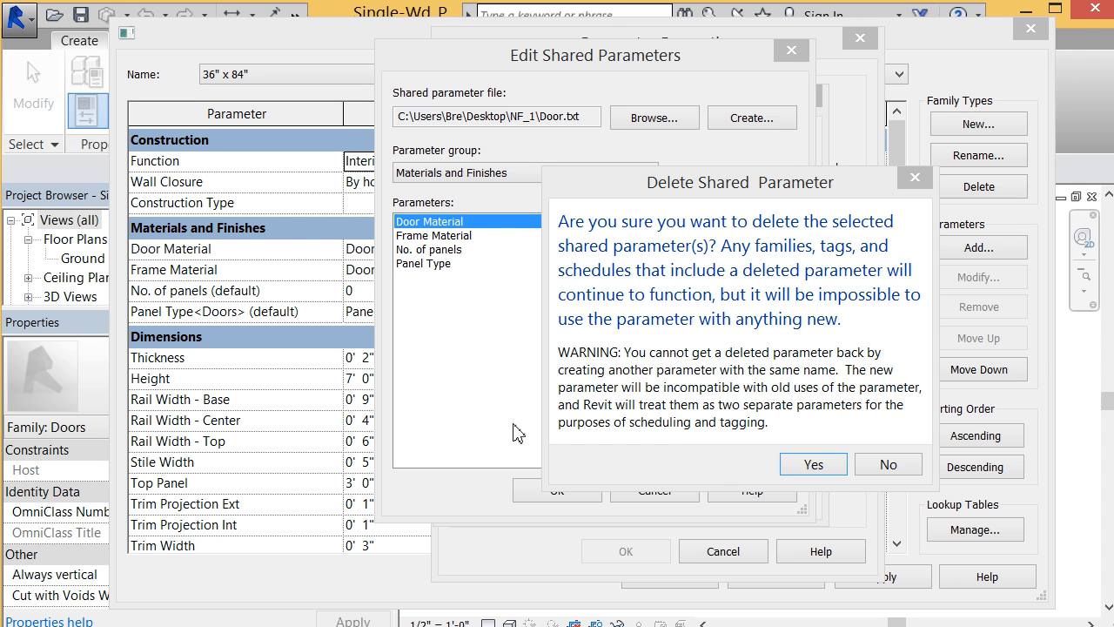
click(827, 472)
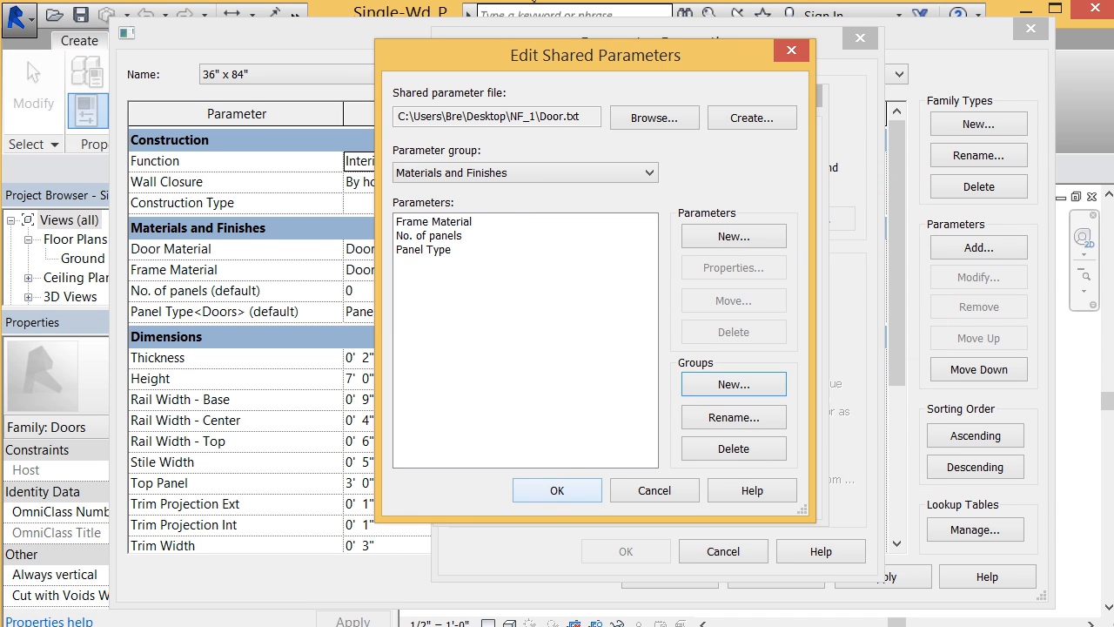
Step: Create a Door Material shared parameter in the Materials and Finishes group with discipline Common and type Text, and accept the file edits
click(701, 238)
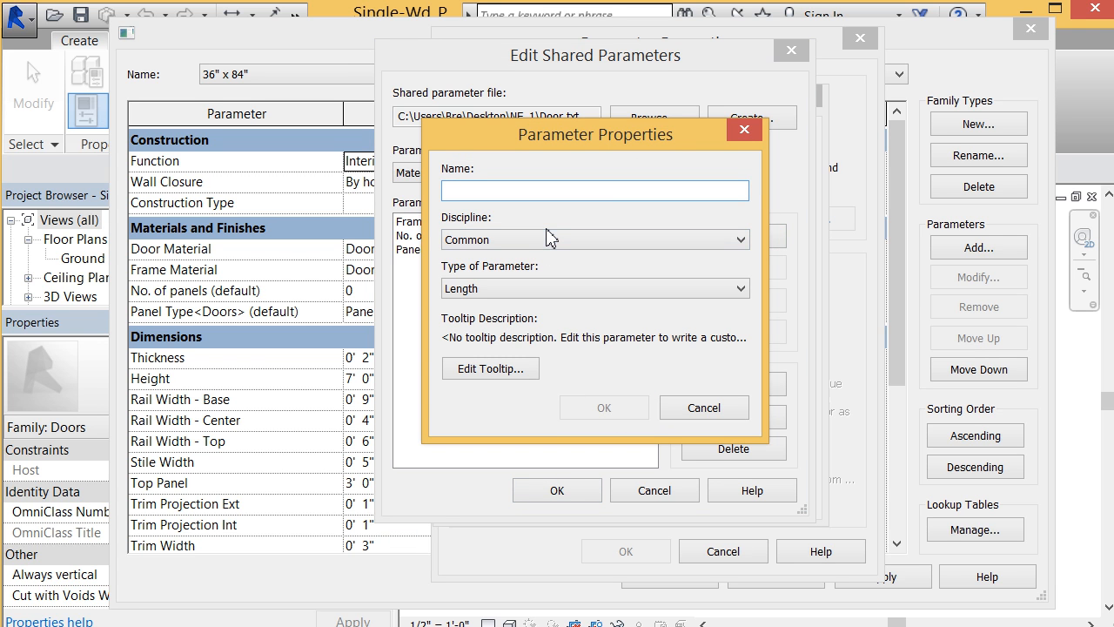
text(Door Material)
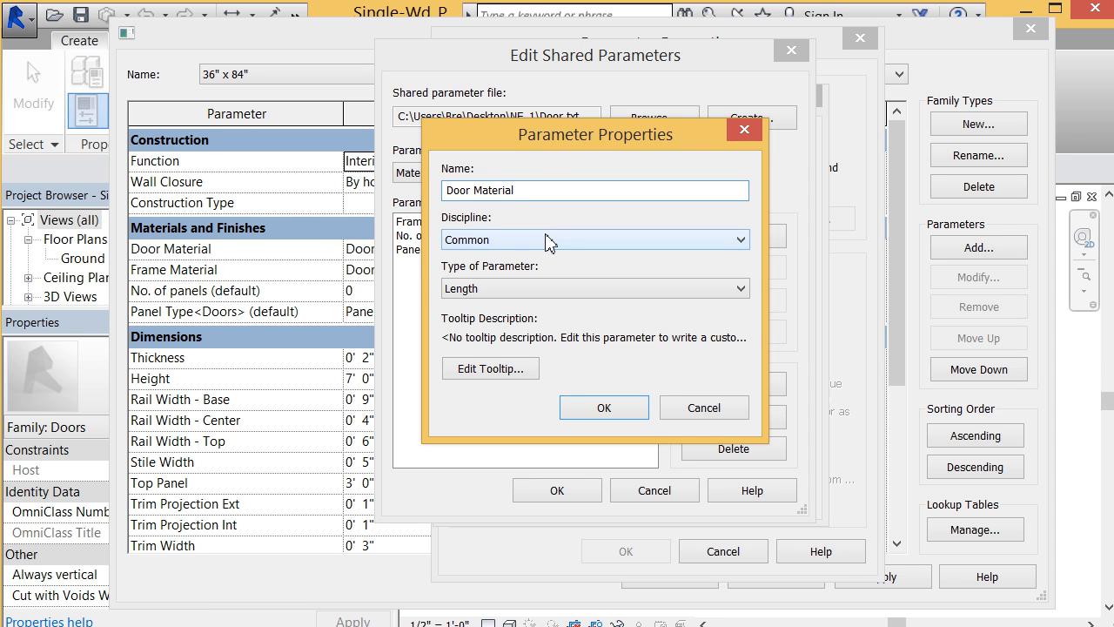
click(546, 237)
click(545, 235)
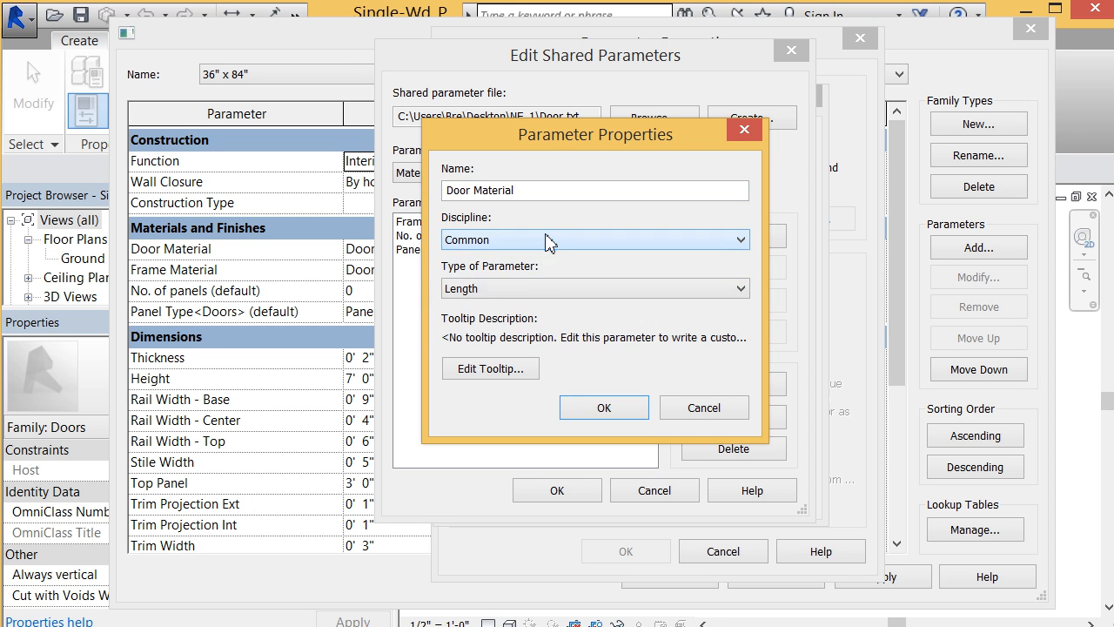
click(559, 288)
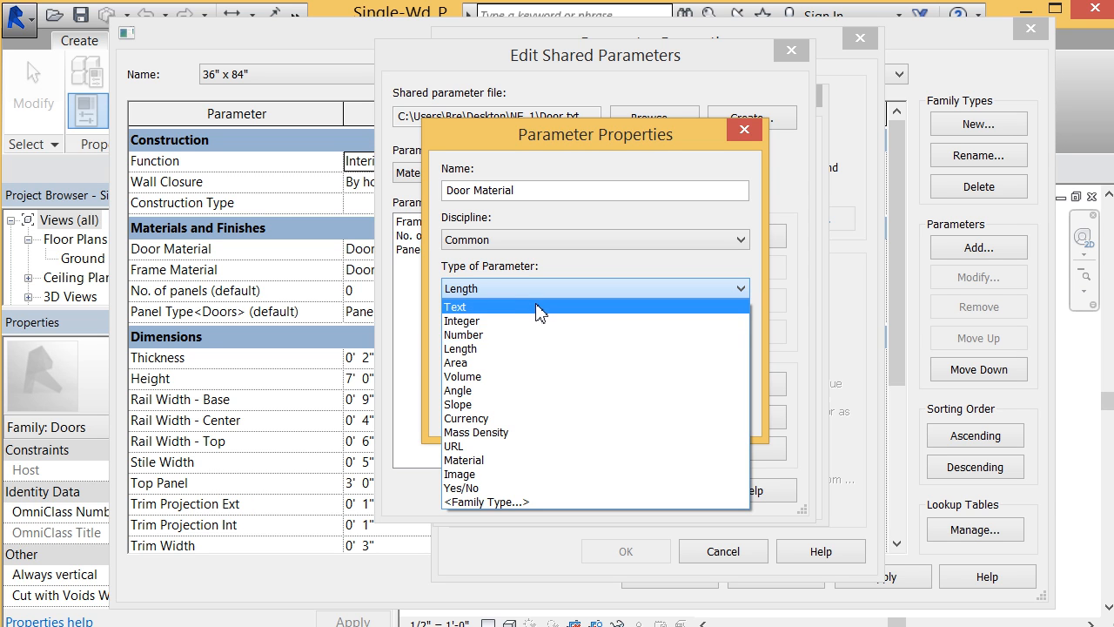
click(539, 307)
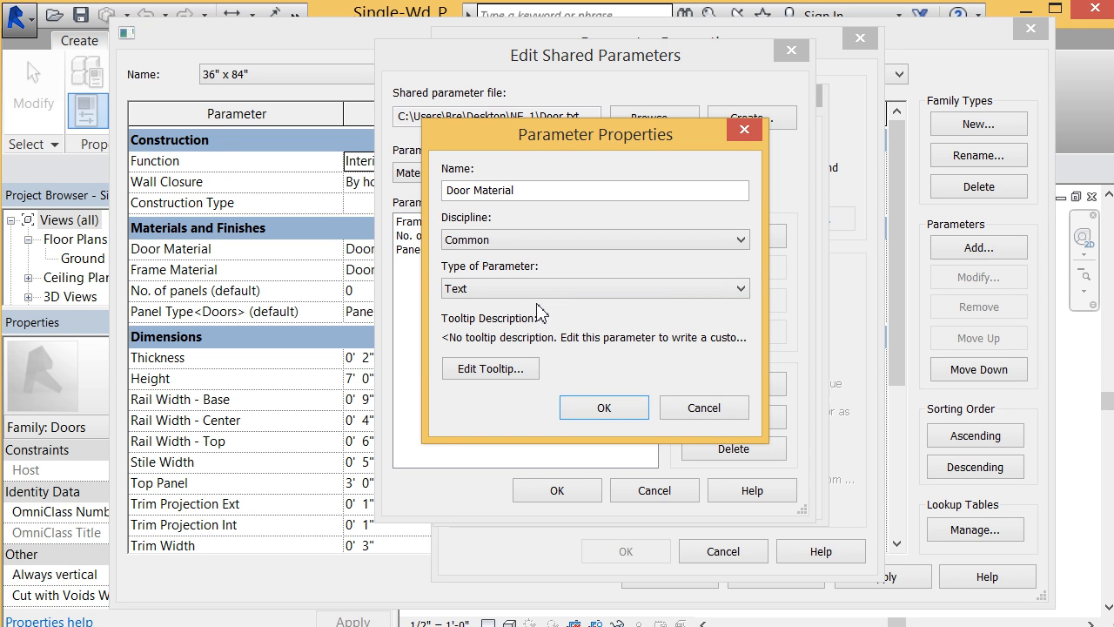
click(615, 411)
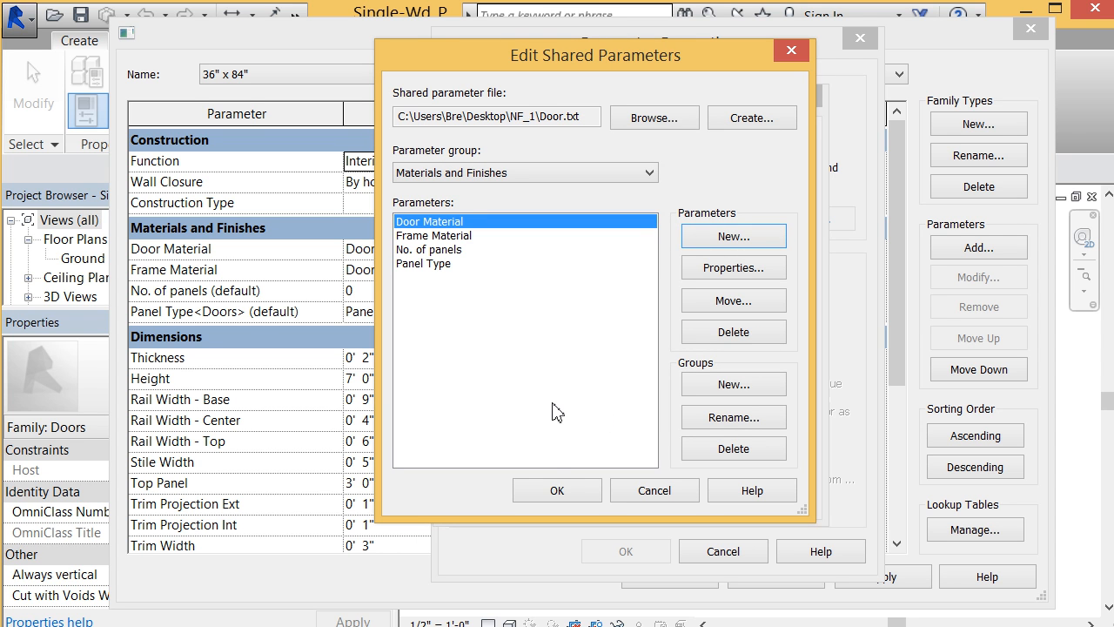
click(575, 491)
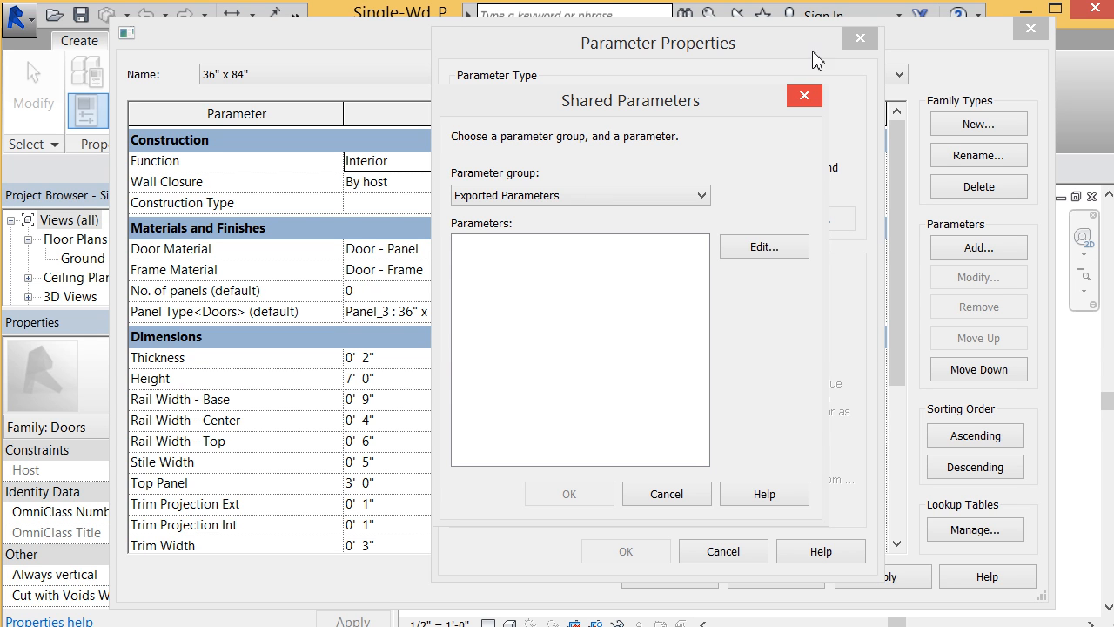
Step: Close the shared parameter selection, switch the parameter type to Family parameter, and cancel adding the new parameter
click(803, 95)
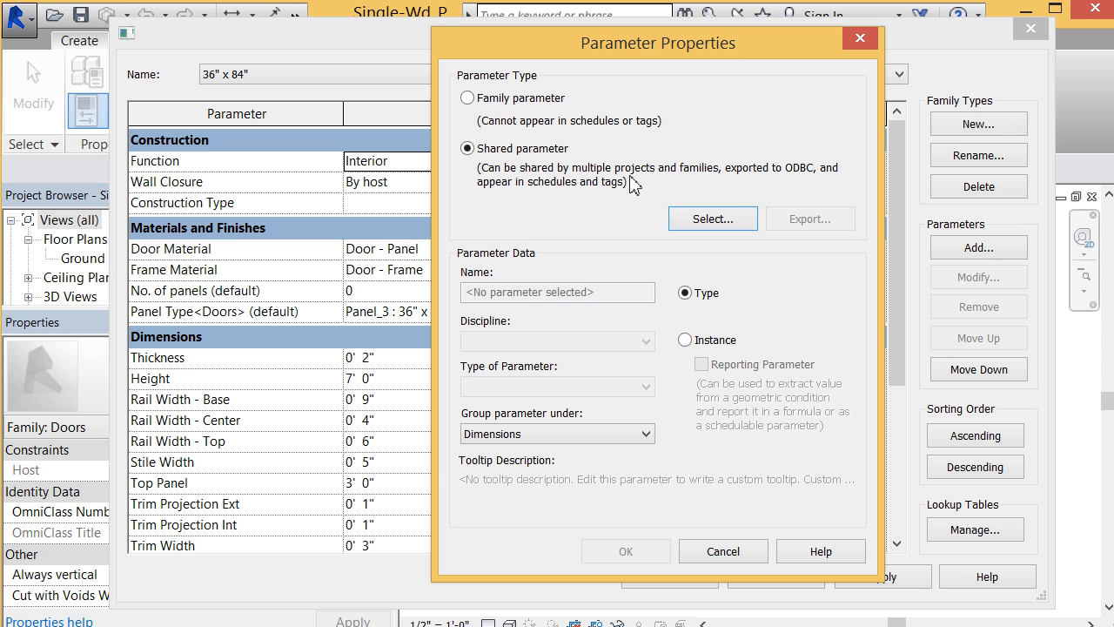
click(544, 98)
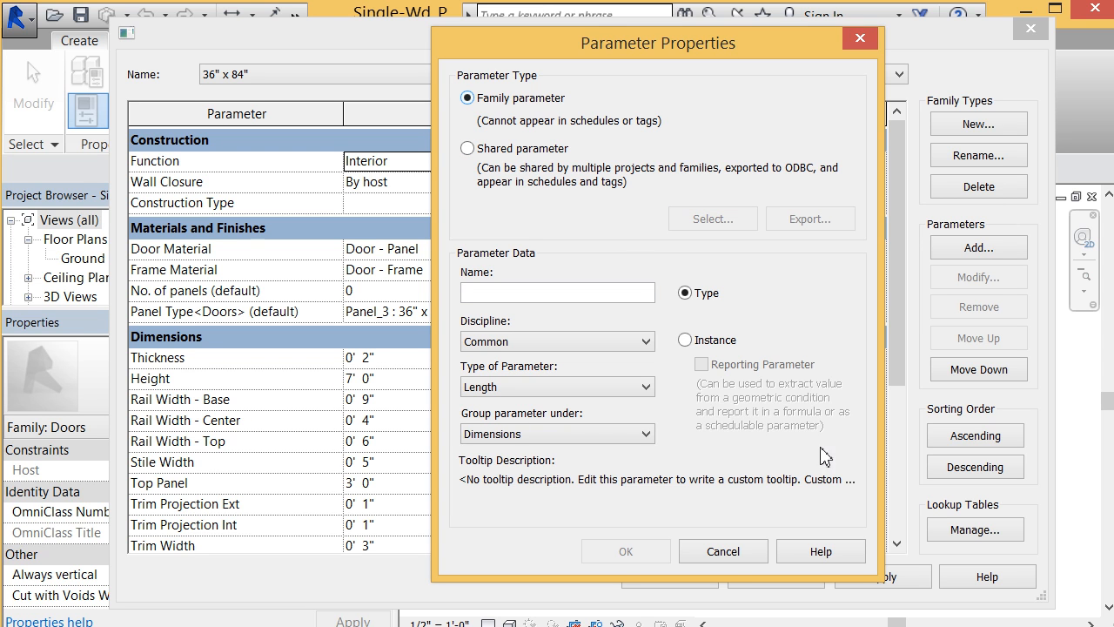
click(751, 553)
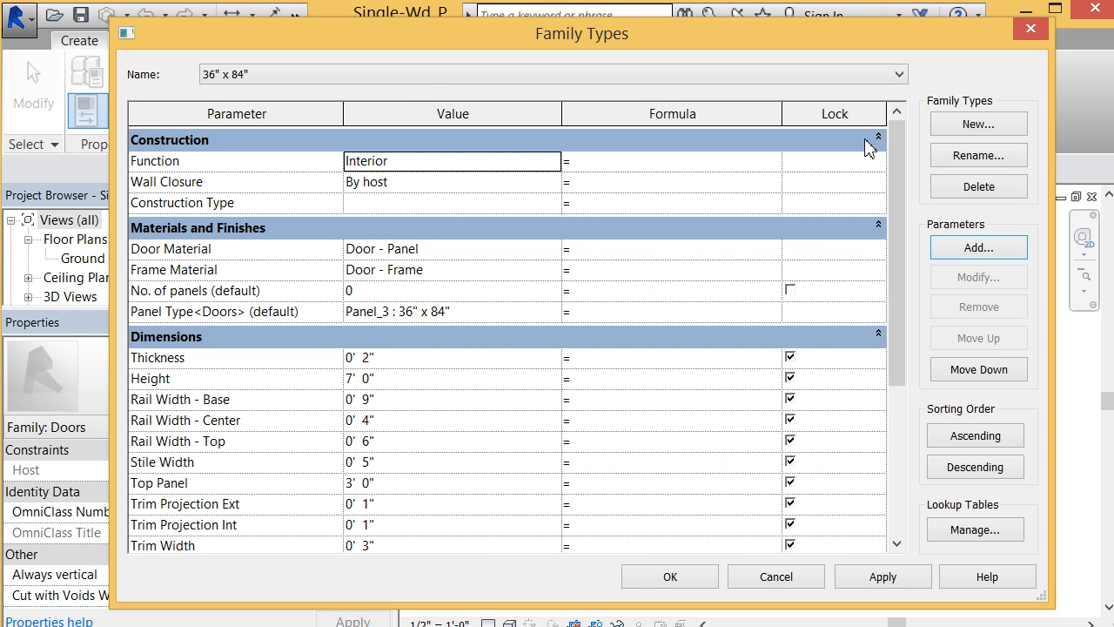